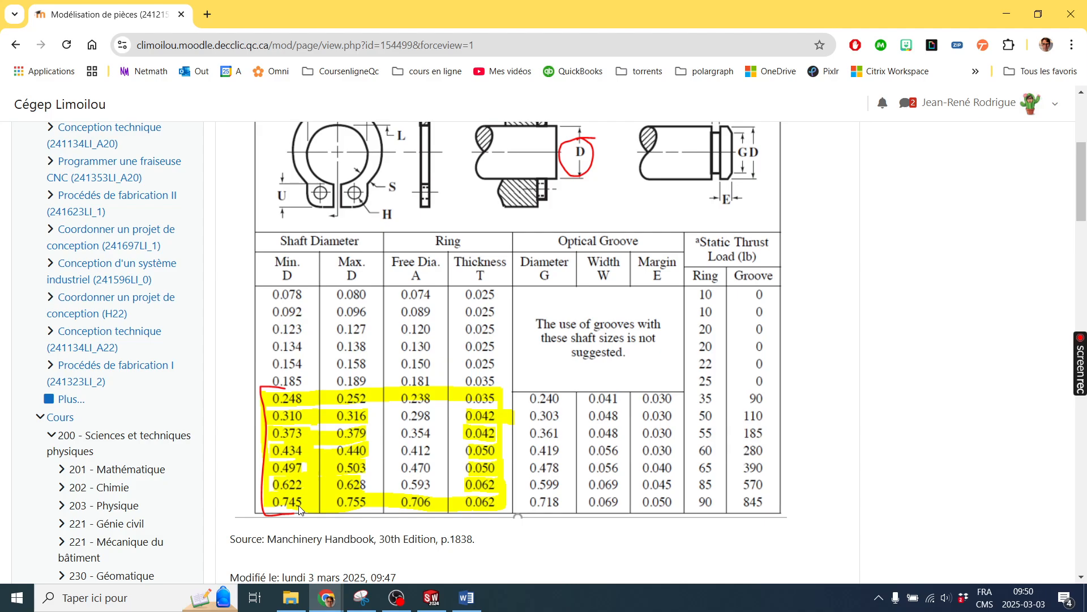
Switch to SOLIDWORKS, activate the snap ring's 1_4 configuration and display its thickness dimension from a lug face.
left_click(1006, 13)
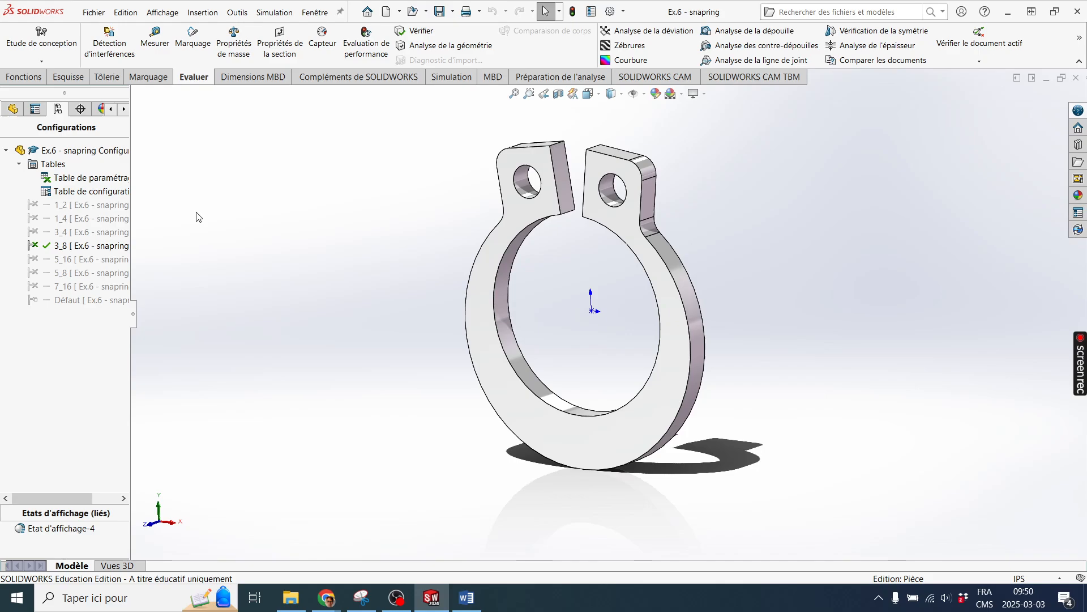
double_click(78, 207)
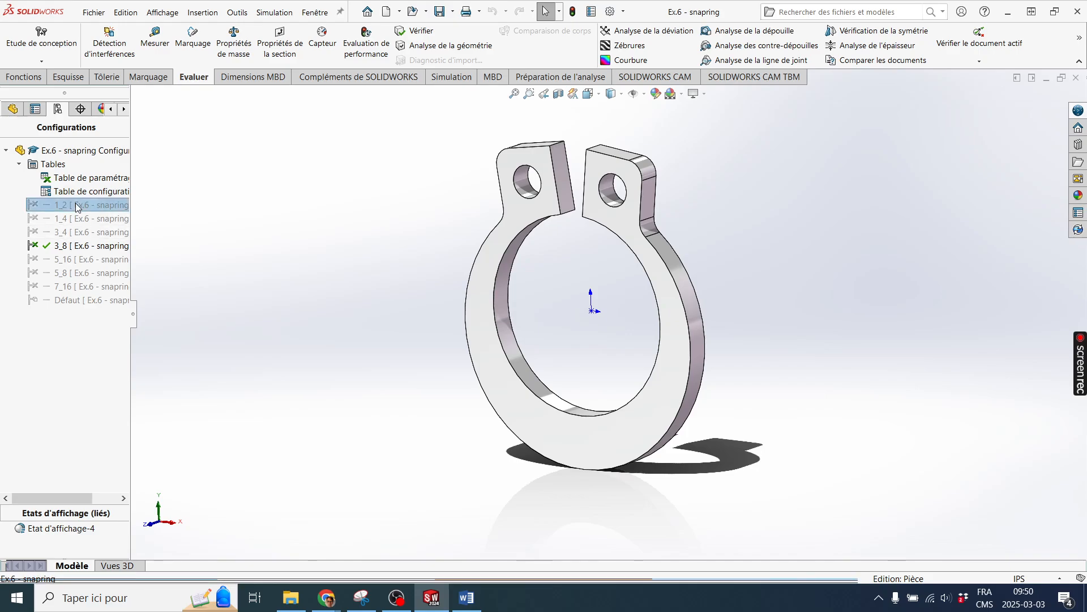
double_click(60, 217)
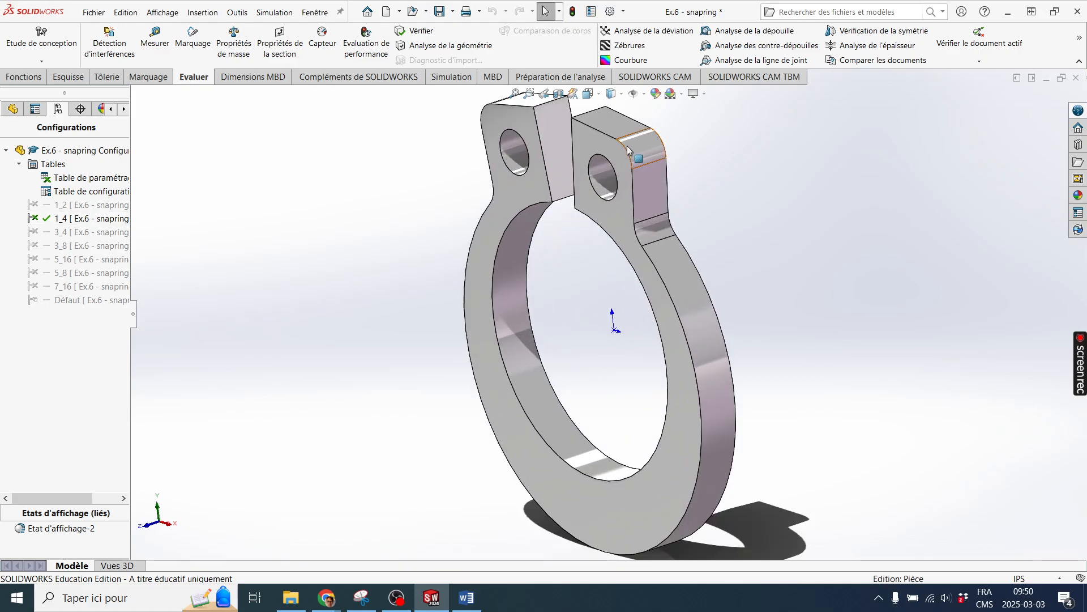
left_click(614, 125)
middle_click_drag(773, 237, 765, 330)
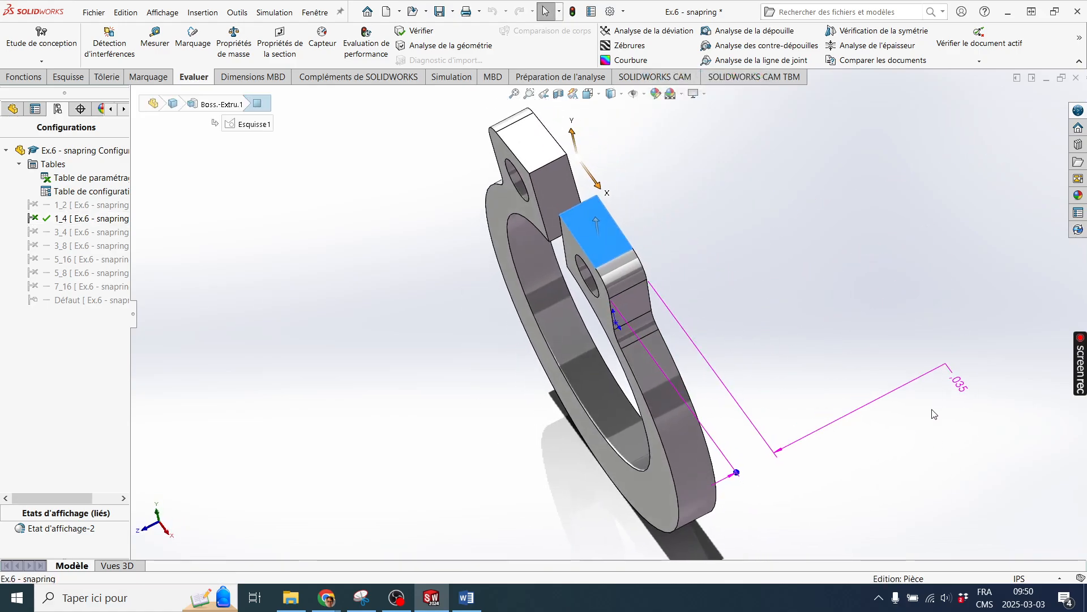
Activate the snap ring's 3_4 configuration and check its thickness dimension from the outer face of a lug.
left_click(79, 232)
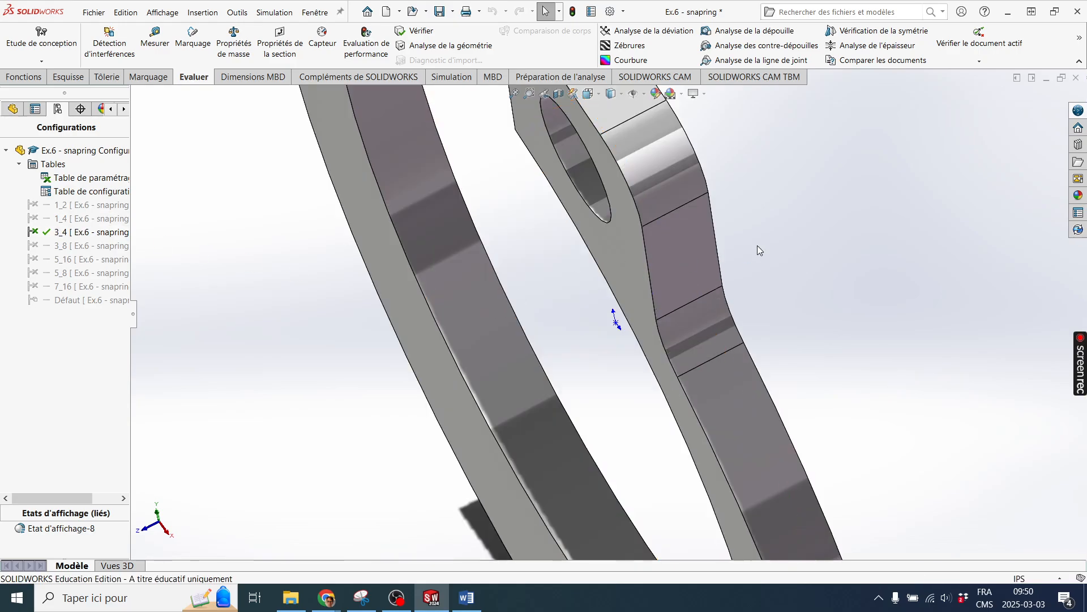
left_click(673, 251)
scroll(883, 283, "up", 4)
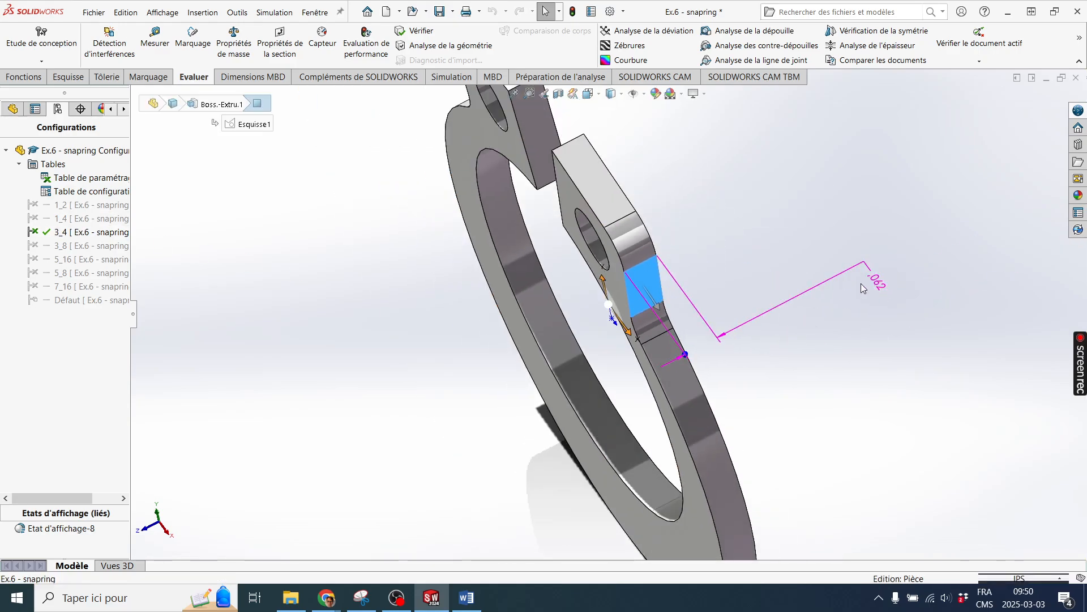
left_click(832, 351)
middle_click_drag(702, 326, 785, 322)
scroll(607, 420, "up", 3)
middle_click_drag(606, 420, 572, 346)
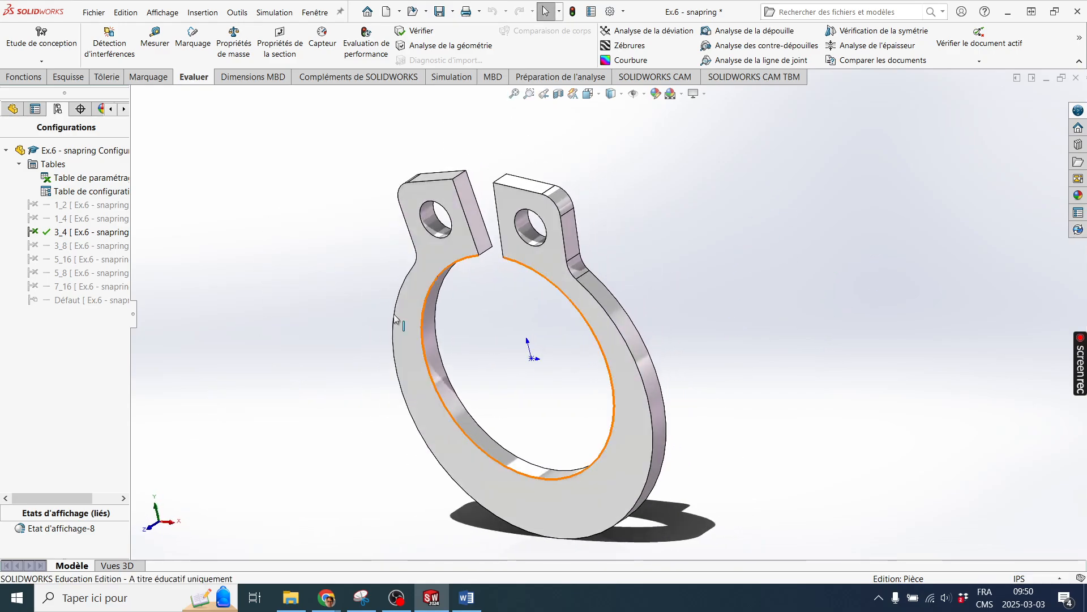
left_click(200, 14)
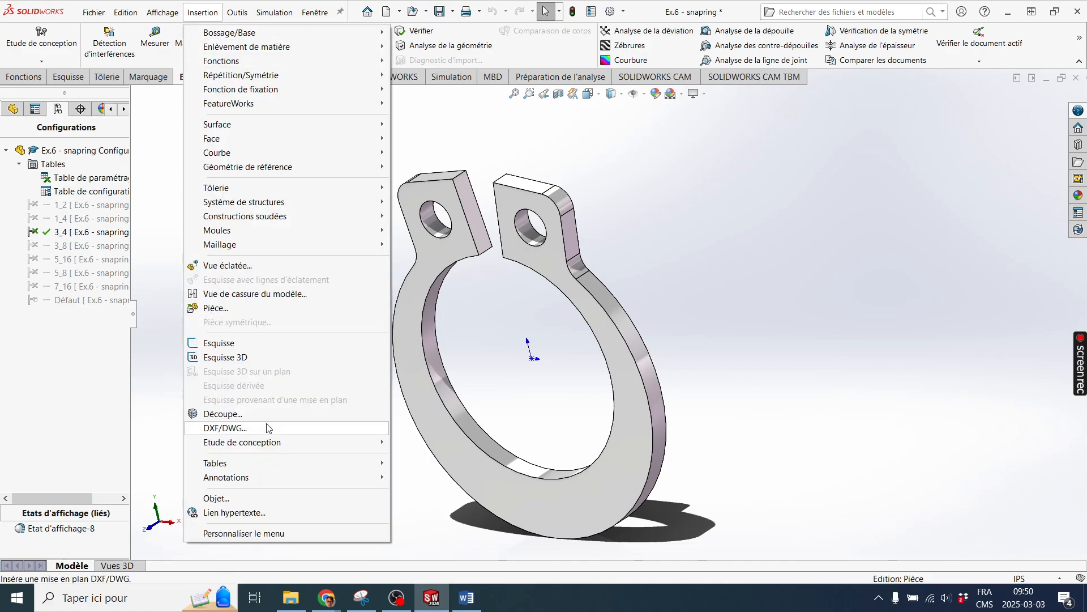
mouse_move(274, 463)
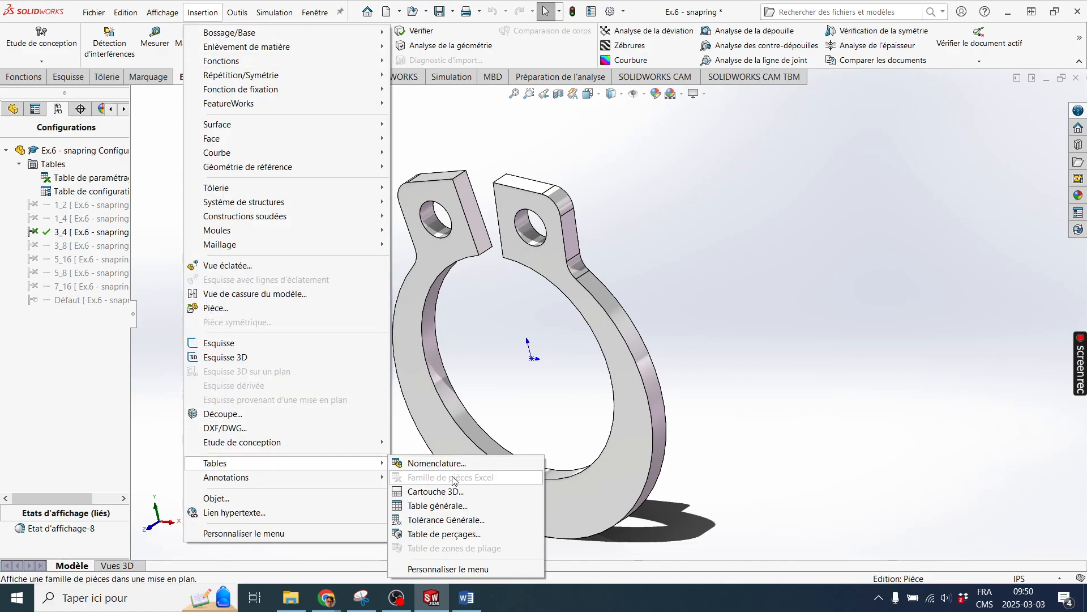
left_click(724, 303)
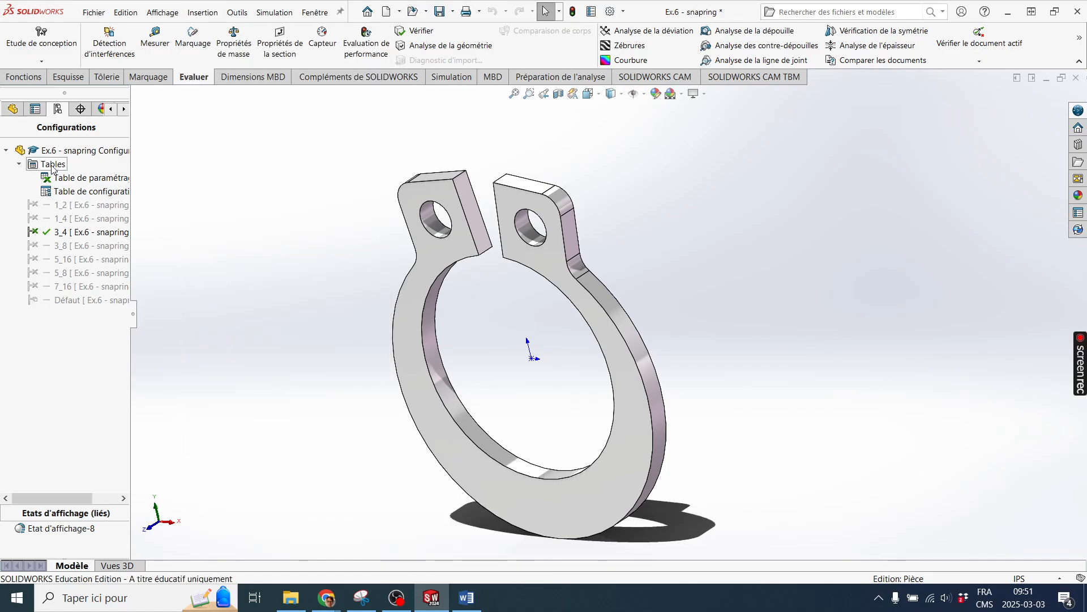
right_click(81, 181)
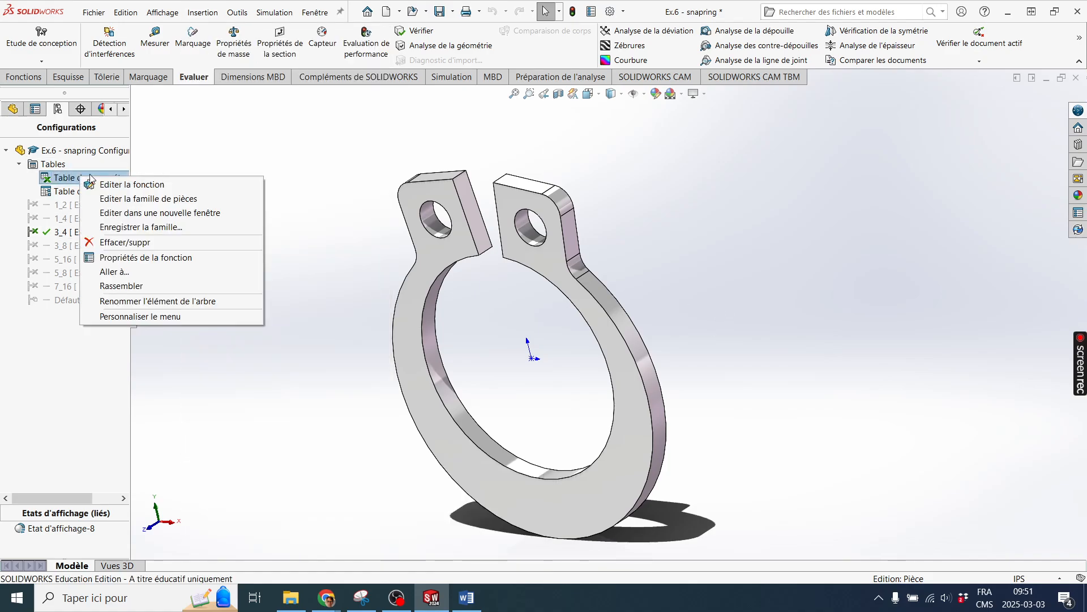
left_click(140, 200)
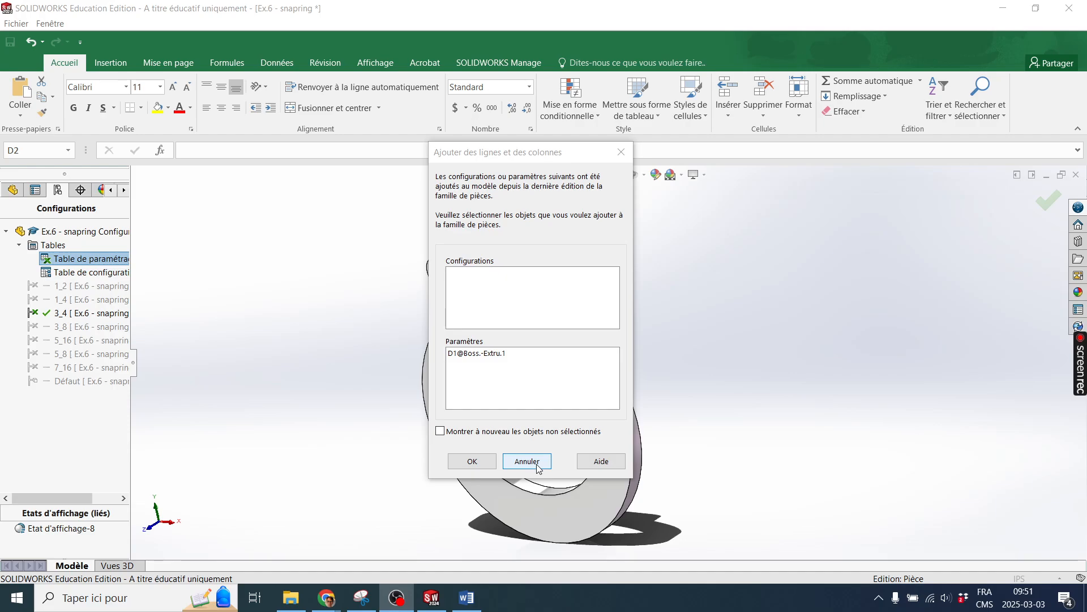
left_click(526, 461)
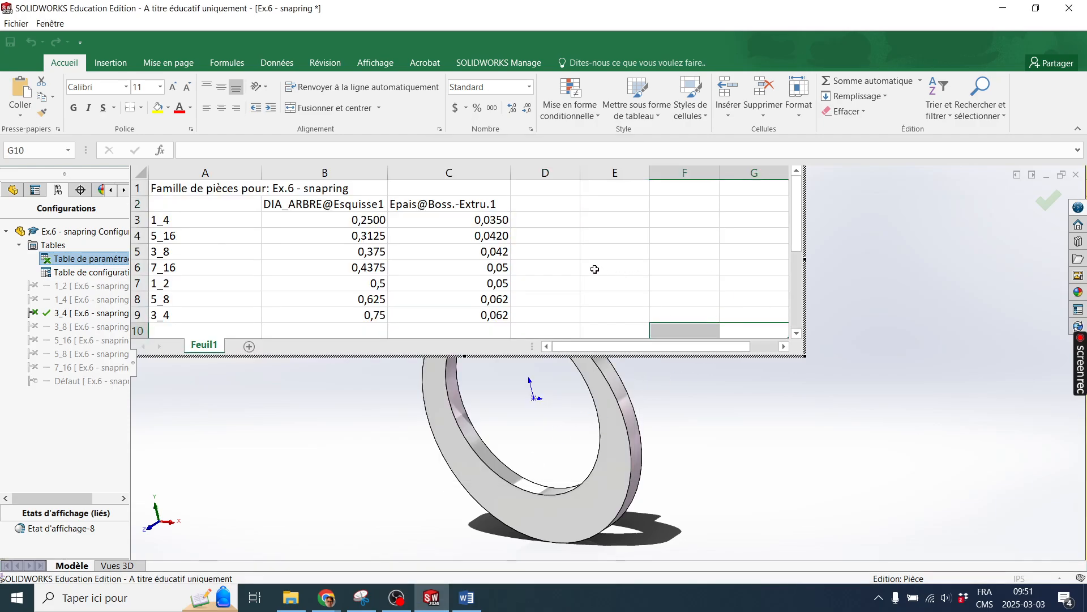
left_click(595, 269)
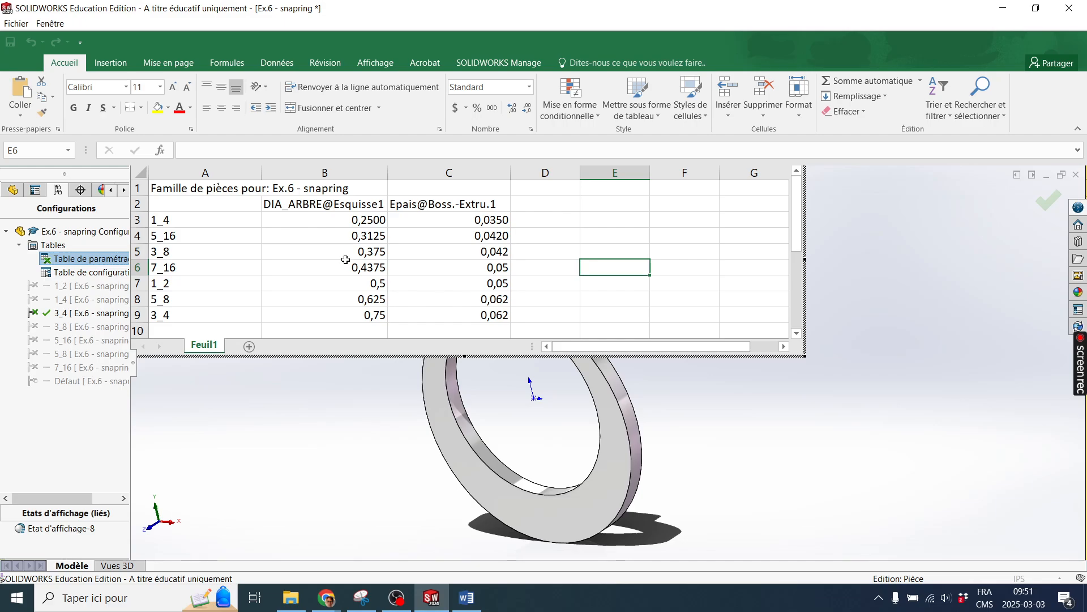
Change the configuration name in cell A3 of the design table to 1/4.
left_click(189, 220)
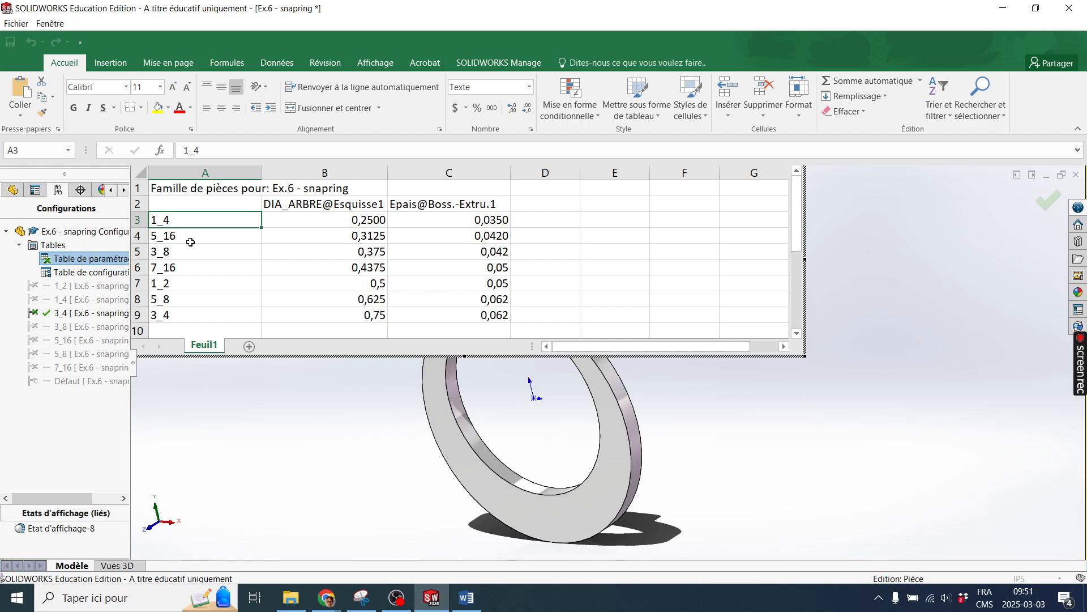
left_click(180, 233)
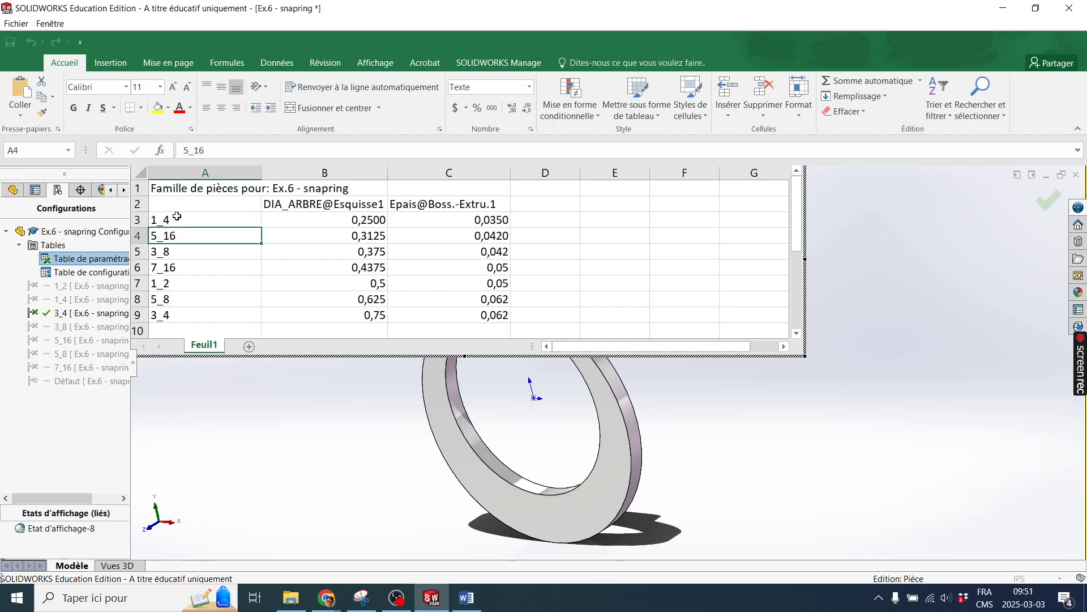
left_click(178, 217)
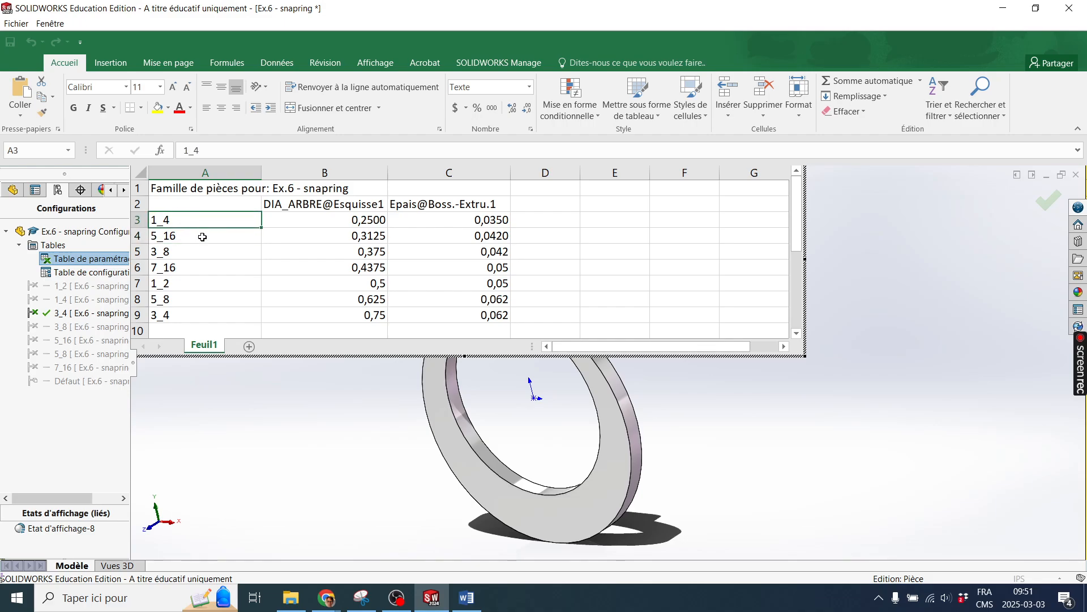
type("1")
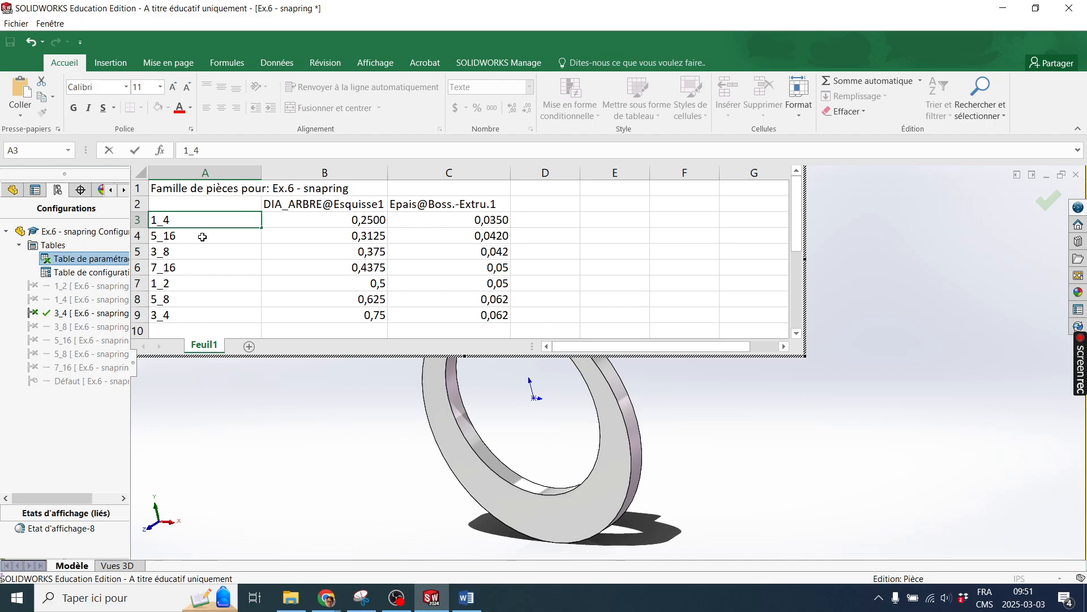
type("1/")
left_click(202, 237)
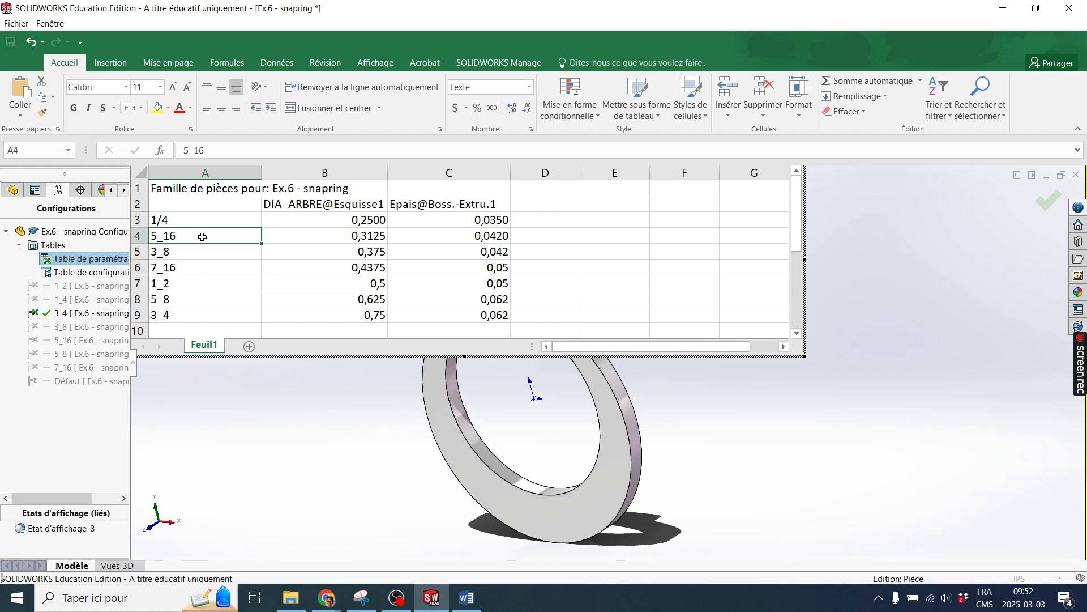
Restore the configuration name in cell A3 to 1_4, using an underscore.
key("Up")
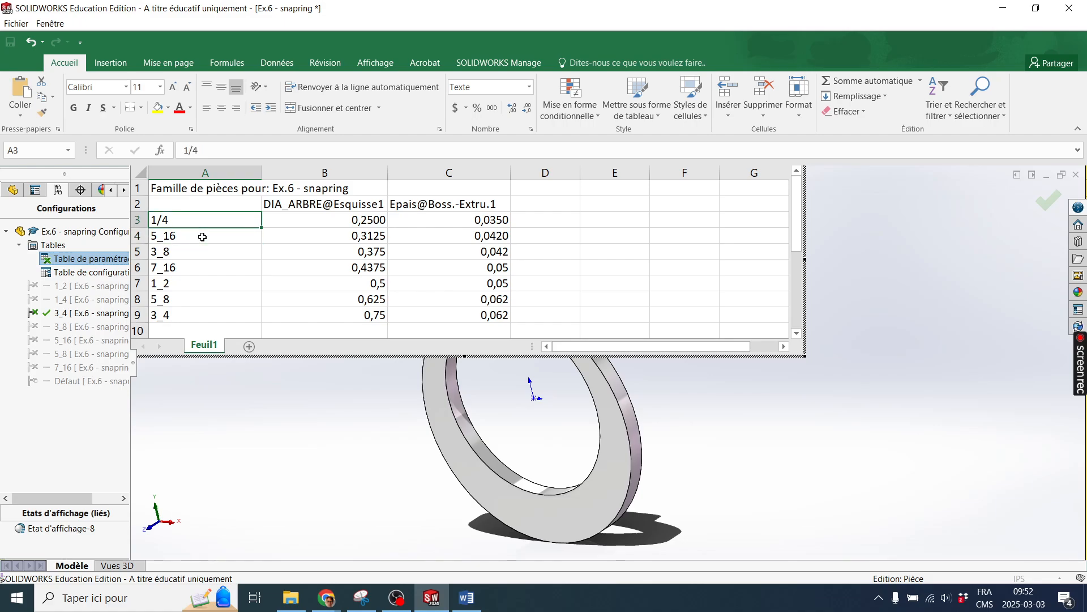
type("1_4")
left_click(202, 237)
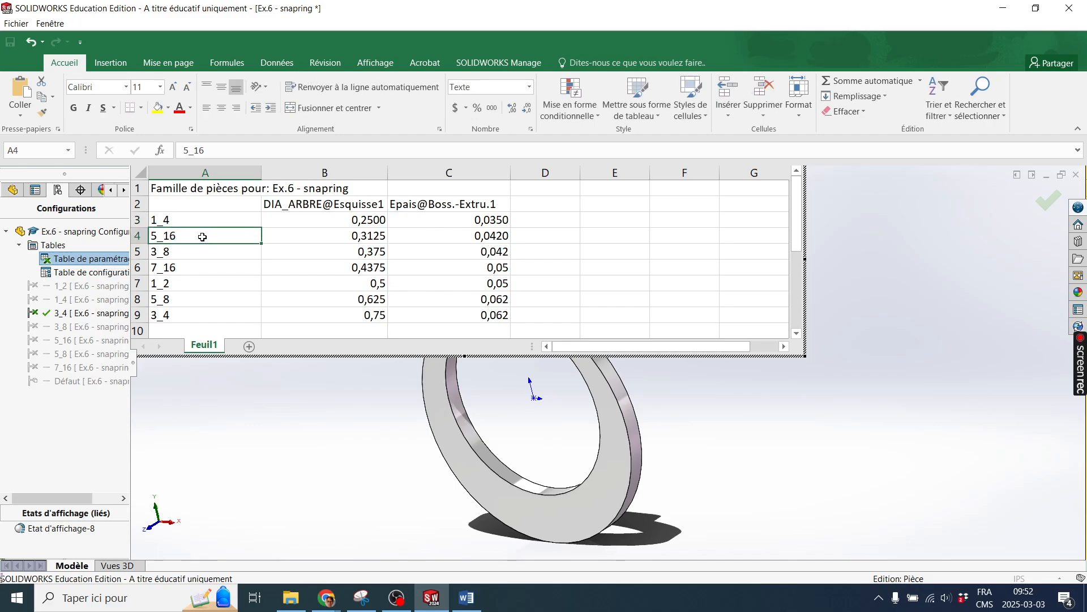
With cell D2 selected, display the ring's dimensions in the model and shrink the design table so they are unobstructed.
key("Up")
key("Right")
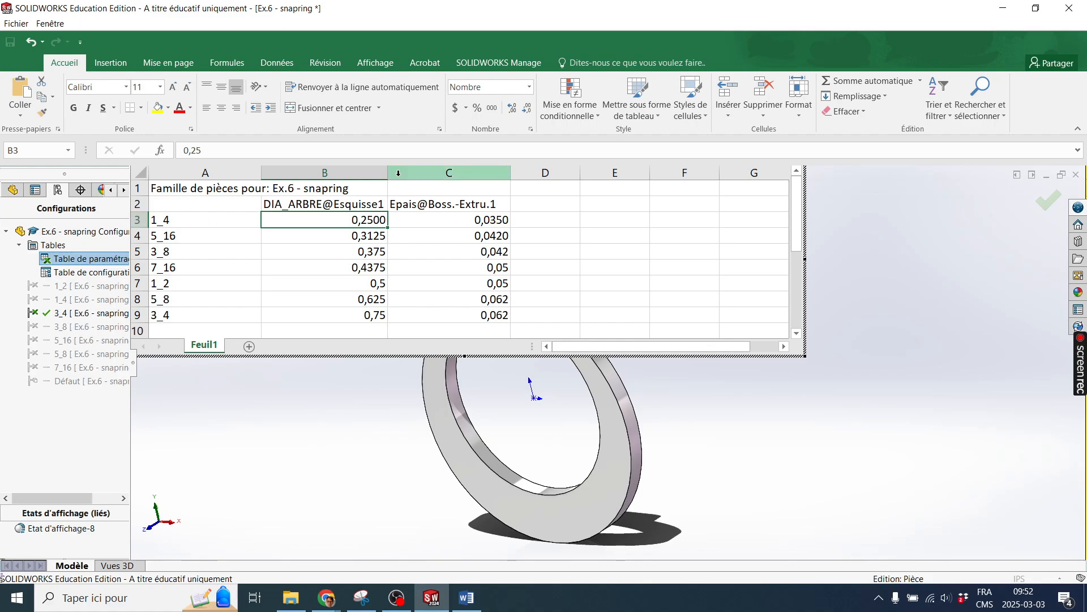
left_click(364, 204)
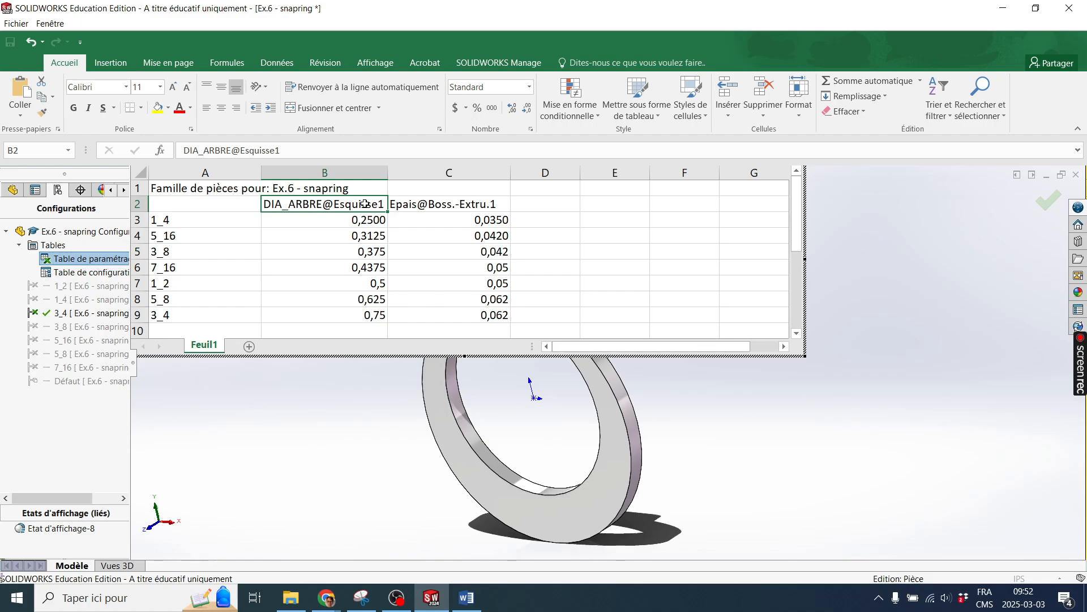
left_click(538, 205)
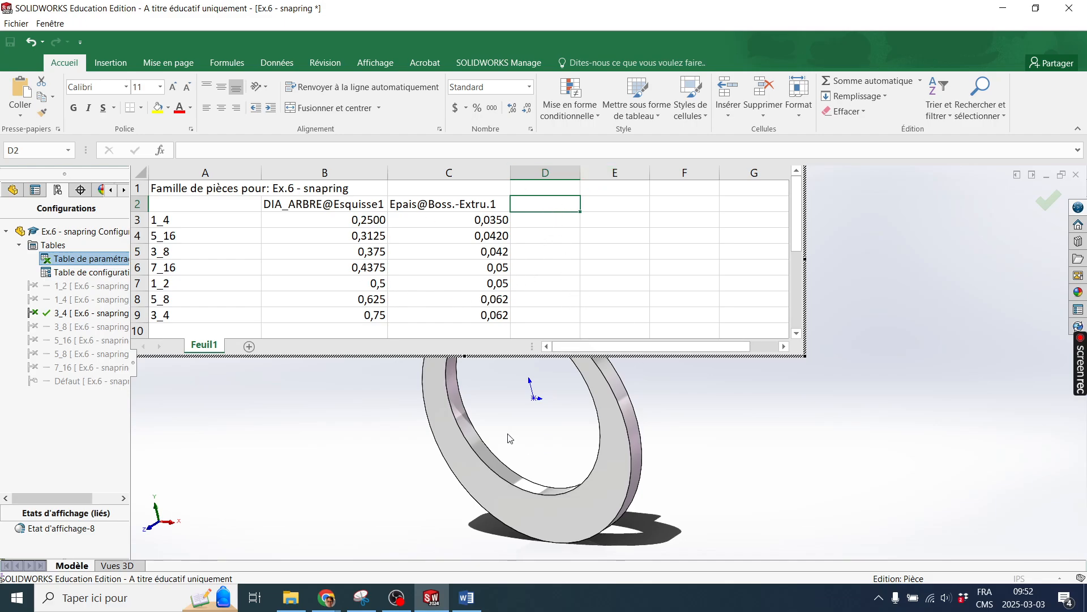
middle_click_drag(507, 439, 913, 437)
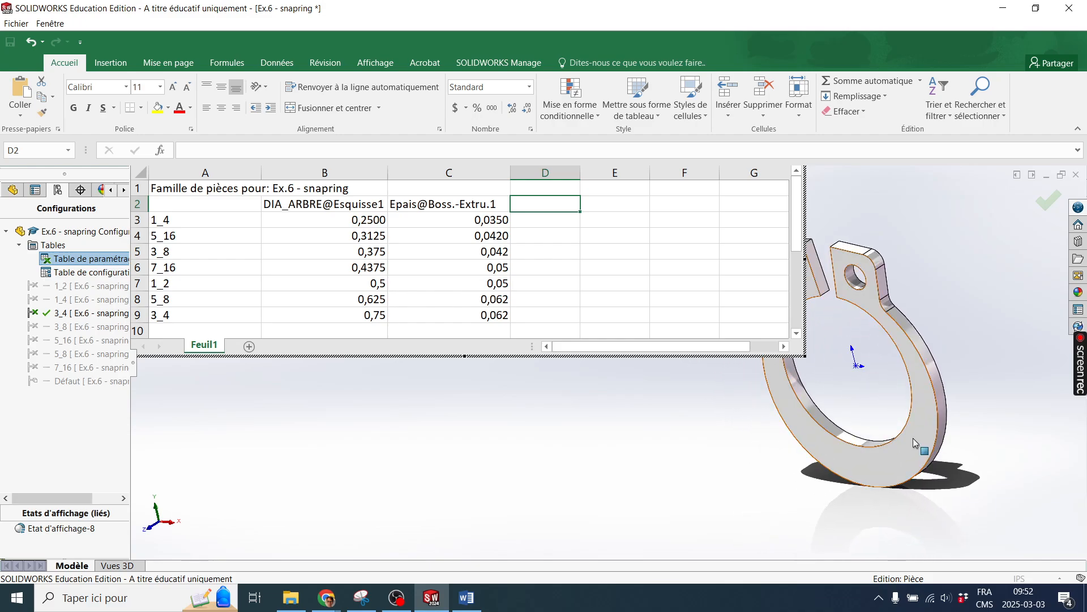
left_click(915, 438)
double_click(915, 439)
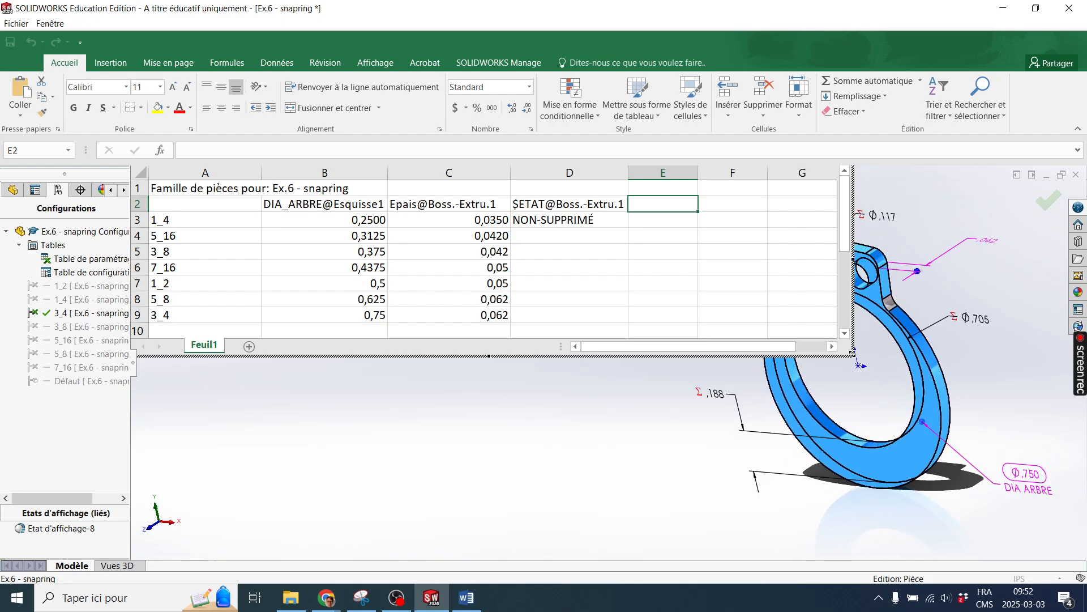
left_click_drag(854, 353, 715, 354)
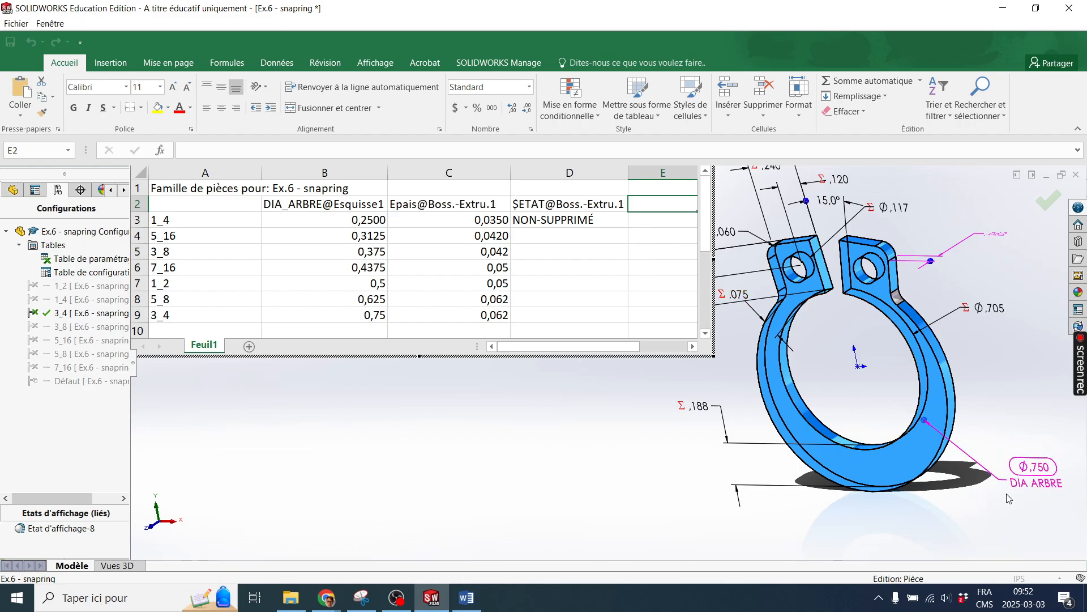
left_click(1034, 467)
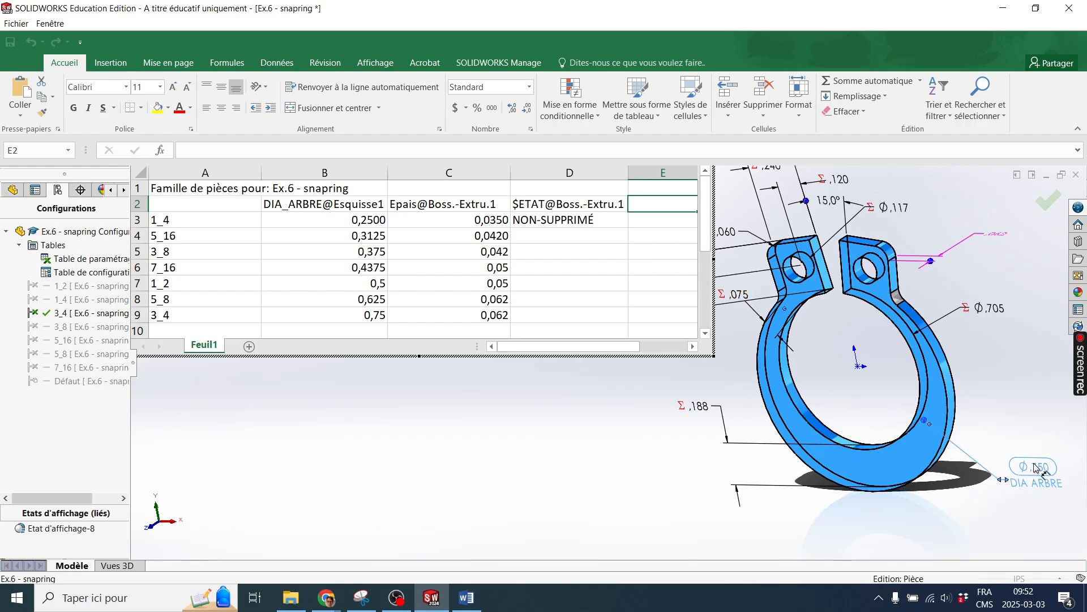
left_click(574, 206)
key("Delete")
left_click(575, 220)
key("Delete")
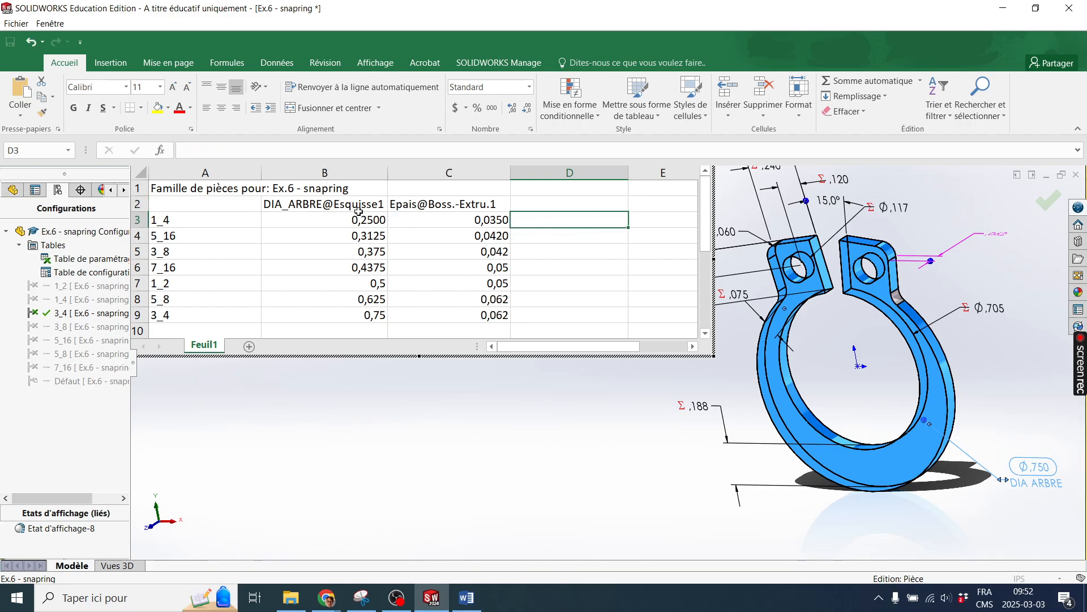
Clear the DIA_ARBRE@Esquisse1 header in B2 and the shaft diameter value for 1_4 in B3.
left_click(347, 208)
key("Delete")
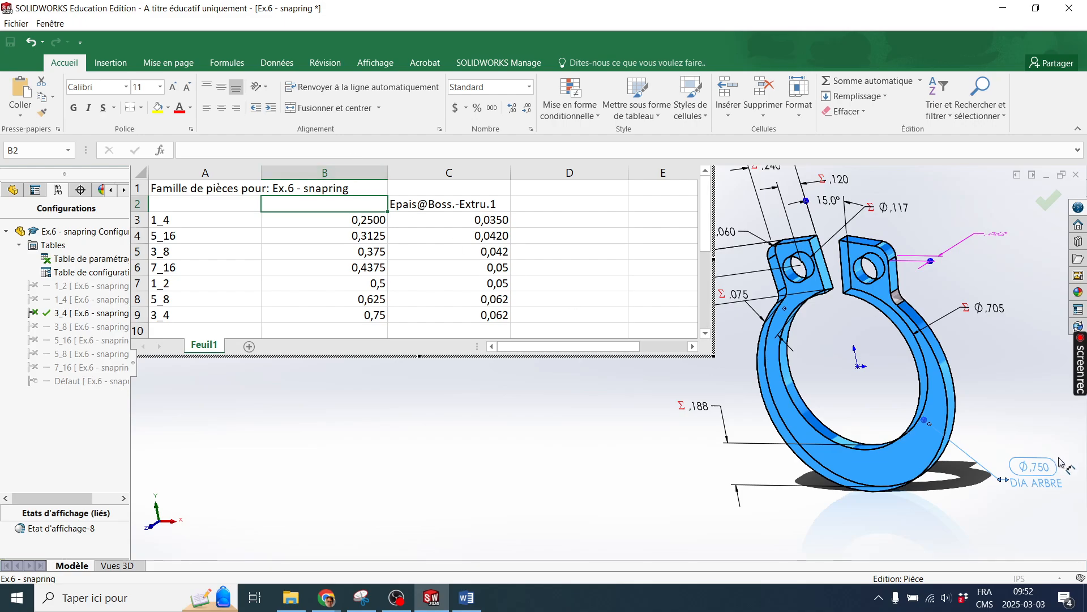
left_click(324, 221)
left_click(324, 204)
left_click(426, 221)
left_click(451, 453)
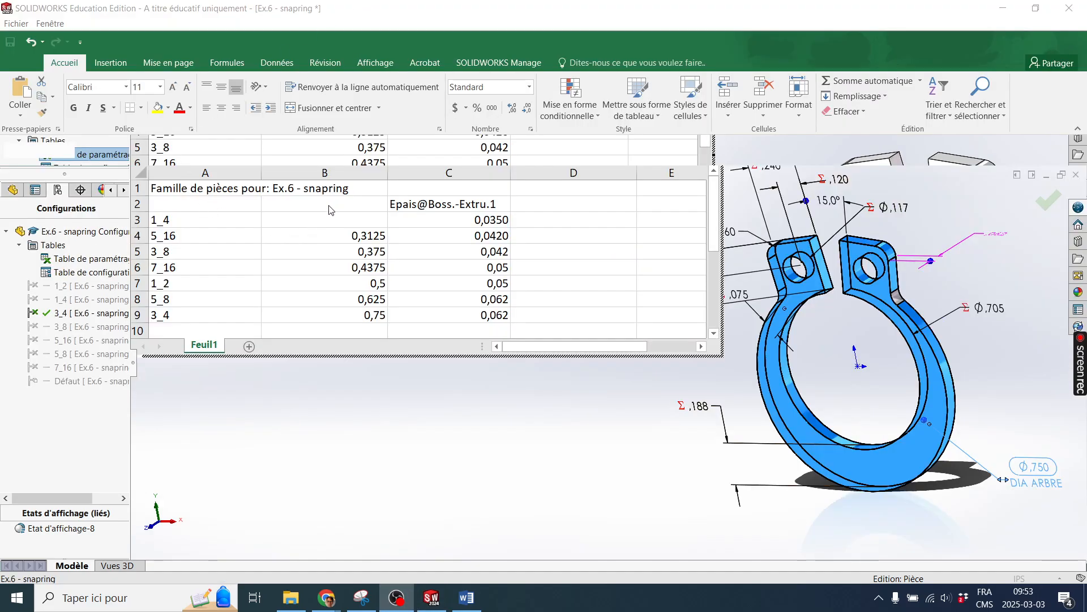
Insert the model's DIA ARBRE dimension as the header in B2 and set the 1_4 configuration's diameter to 0,25.
left_click(332, 206)
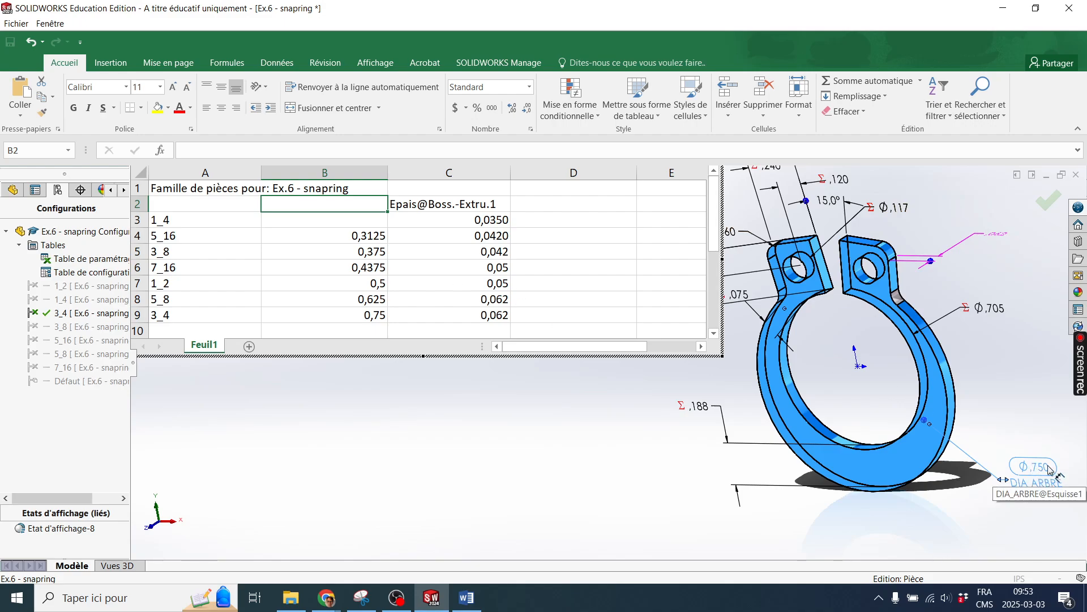
left_click_drag(1041, 473, 1039, 471)
double_click(1039, 477)
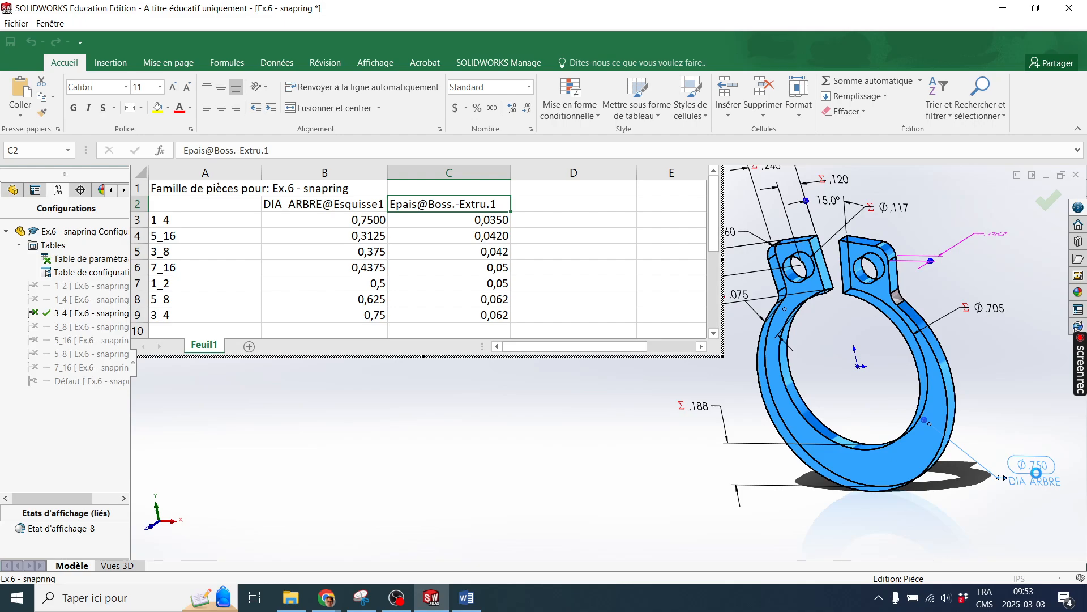
left_click(355, 219)
type("0,25")
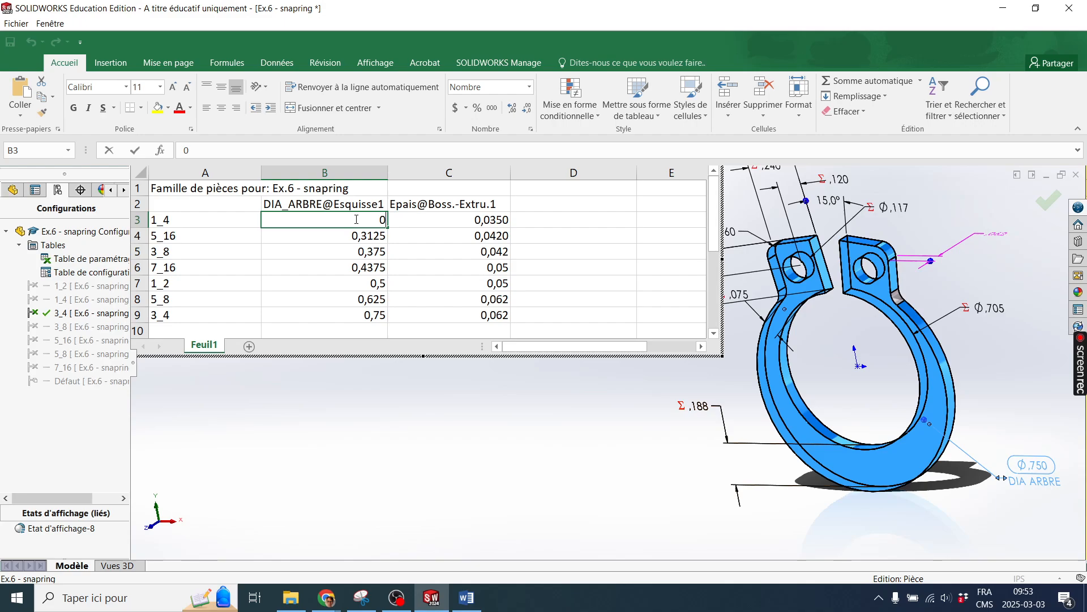
key("Return")
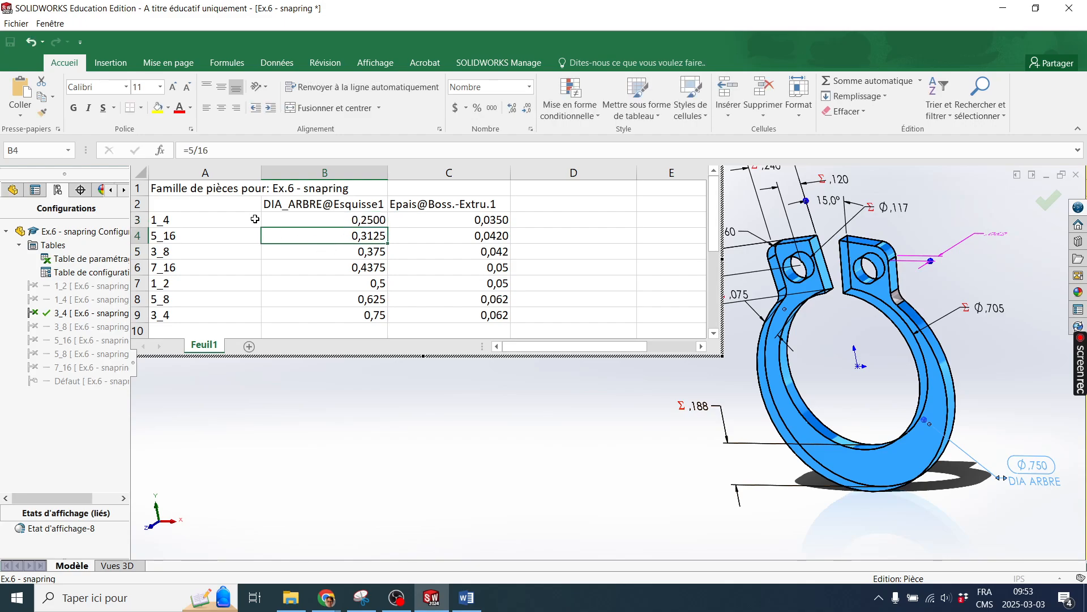
Compare the 1_4 configuration name in A3 with its shaft diameter, and inspect the fraction formula in B4 for 5_16.
left_click(199, 217)
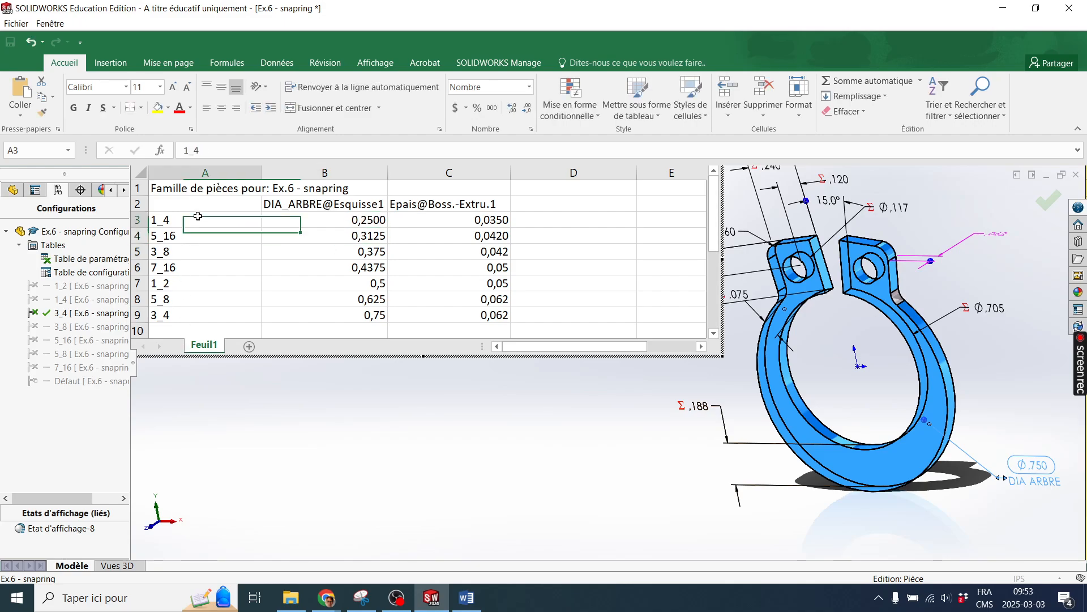
left_click(351, 223)
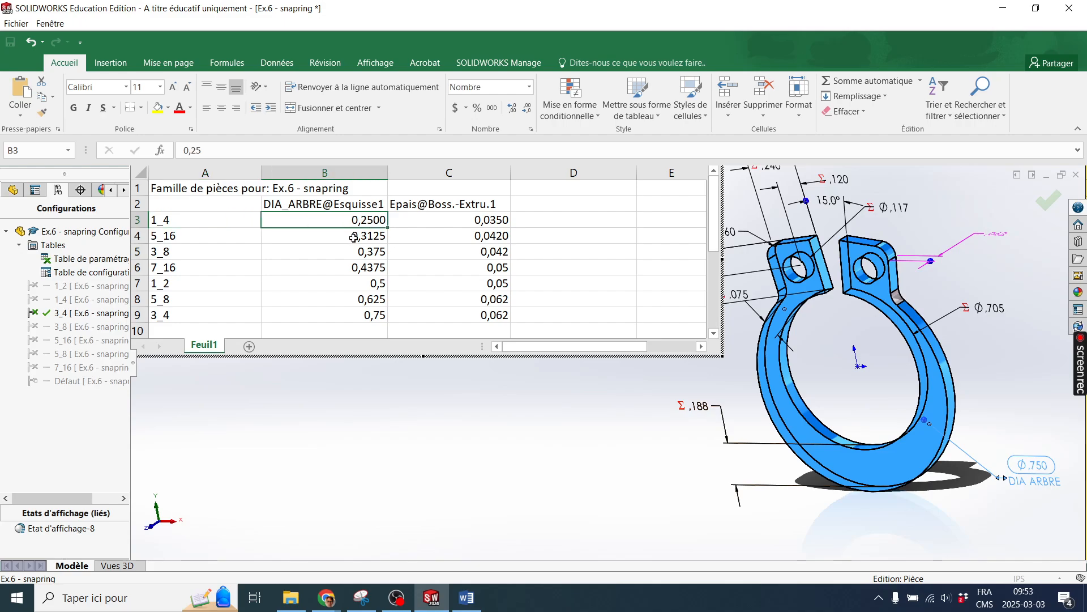
left_click(354, 238)
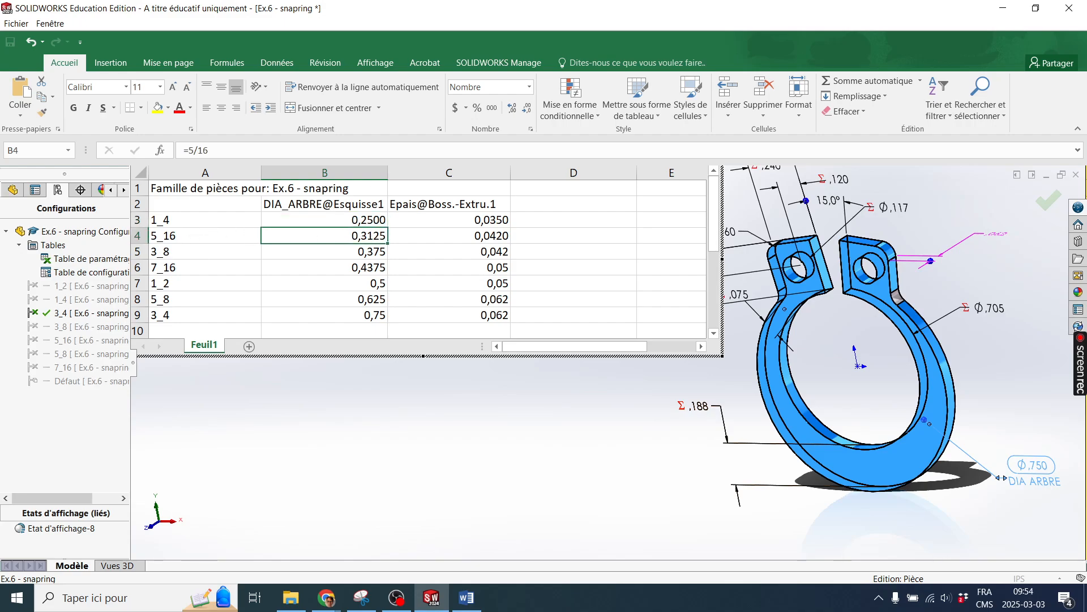
Bring the fraction-to-decimal conversion chart into view in the browser and enlarge it to examine the inch equivalents.
left_click_drag(429, 0, 447, 88)
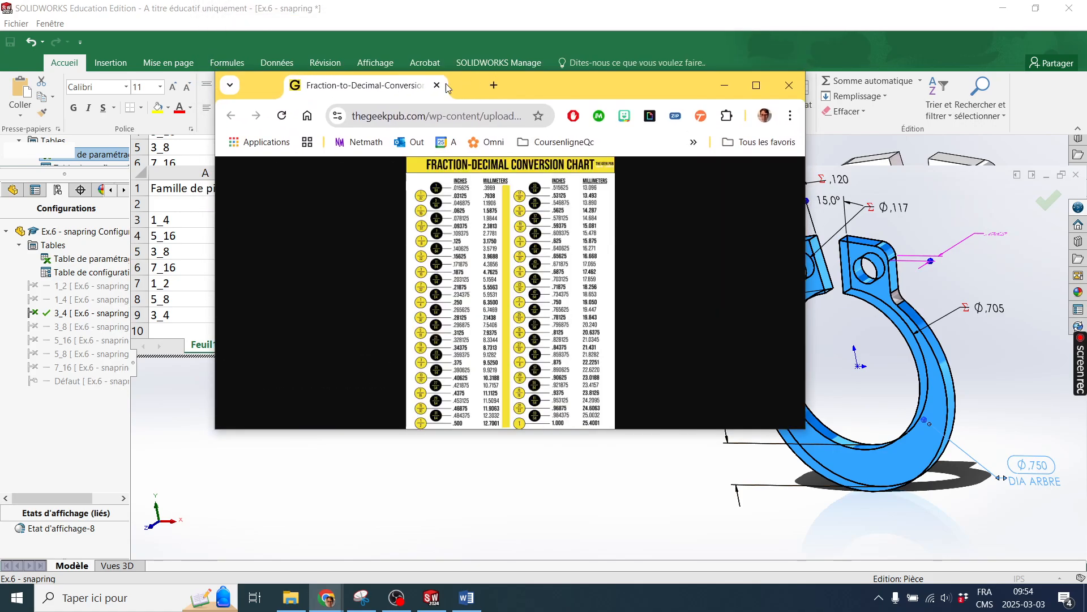
left_click(756, 85)
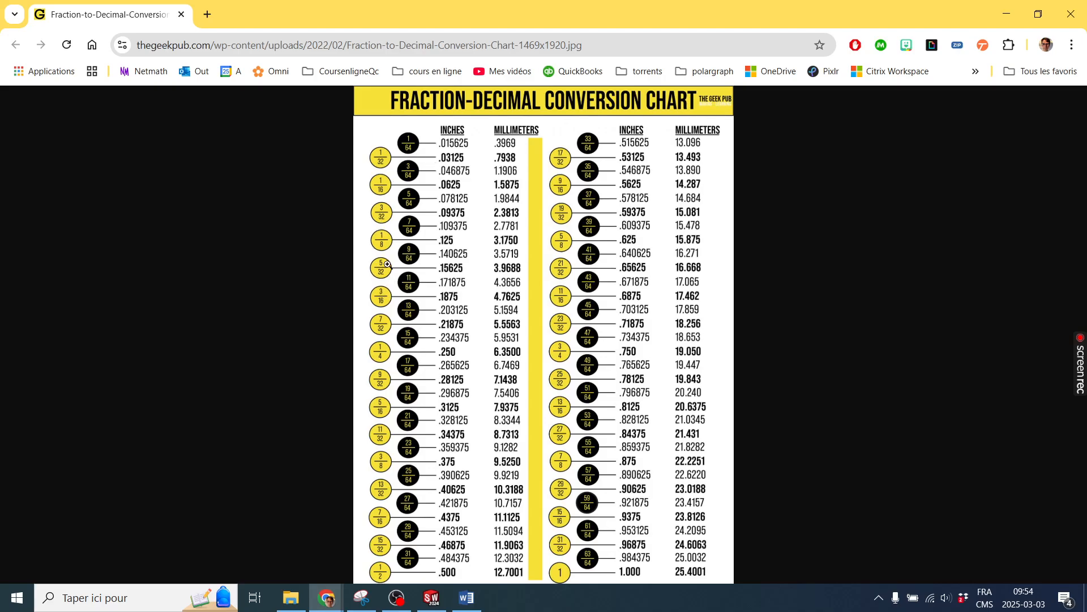
left_click_drag(315, 11, 439, 77)
double_click(440, 77)
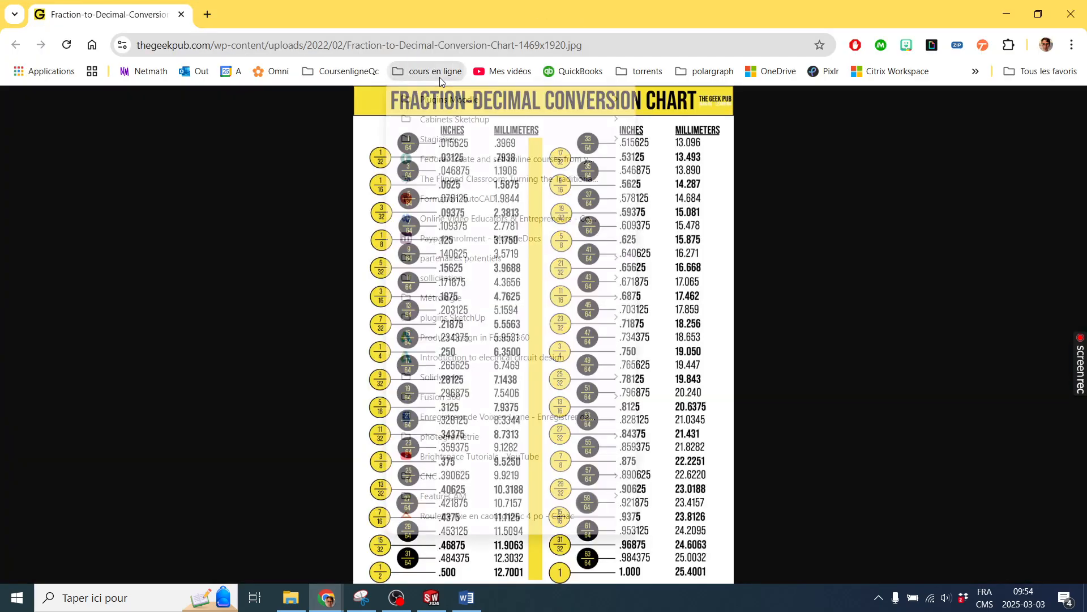
Compare the handbook's highlighted shaft diameters on the course page with the fraction-to-decimal chart, and put the chart away.
left_click(327, 600)
left_click(328, 513)
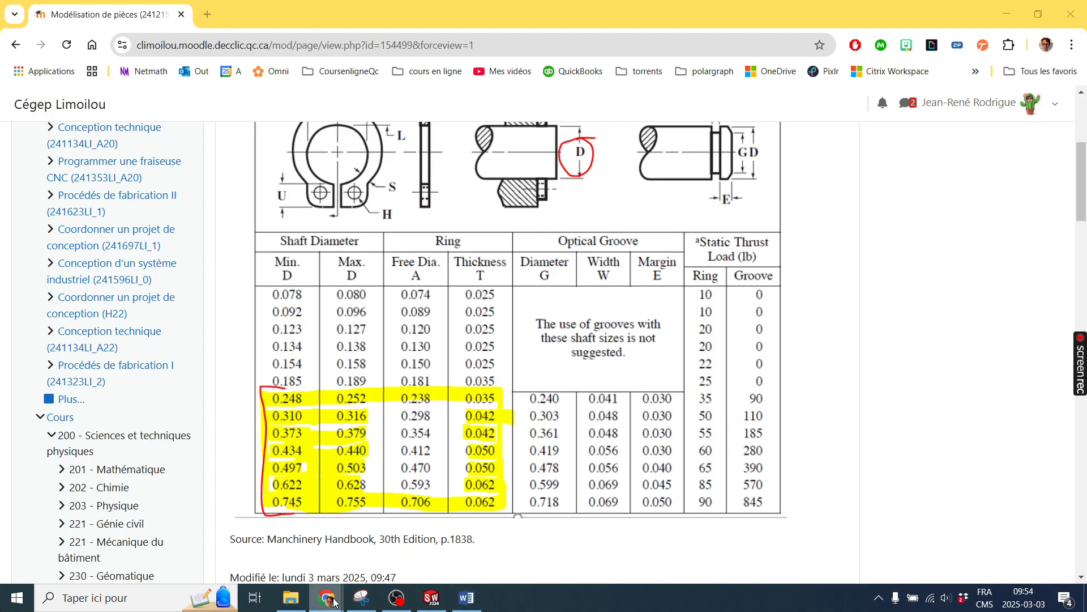
mouse_move(334, 600)
left_click(448, 531)
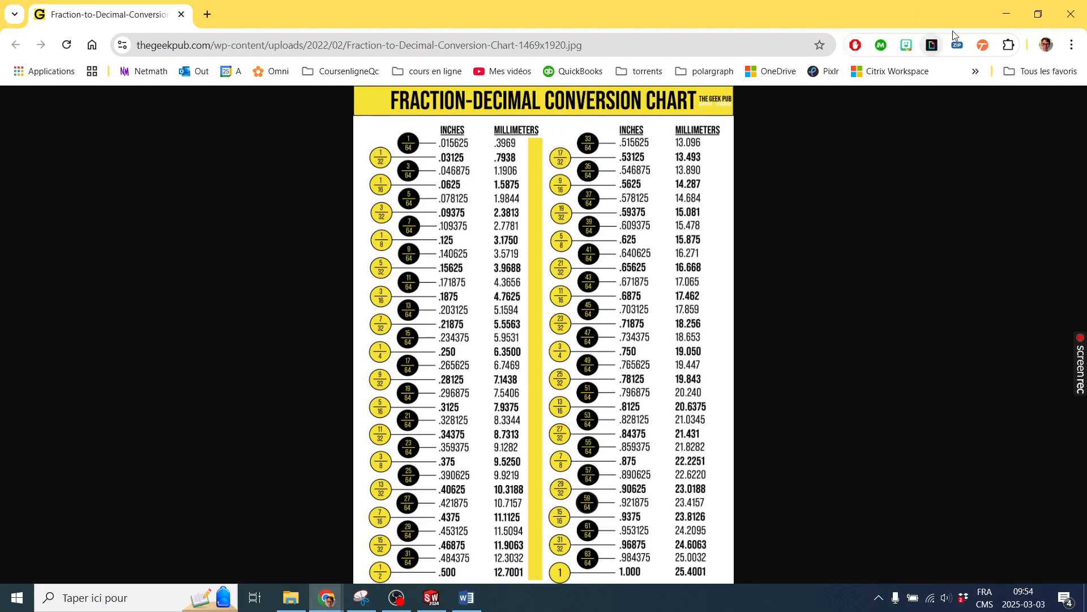
left_click(1007, 14)
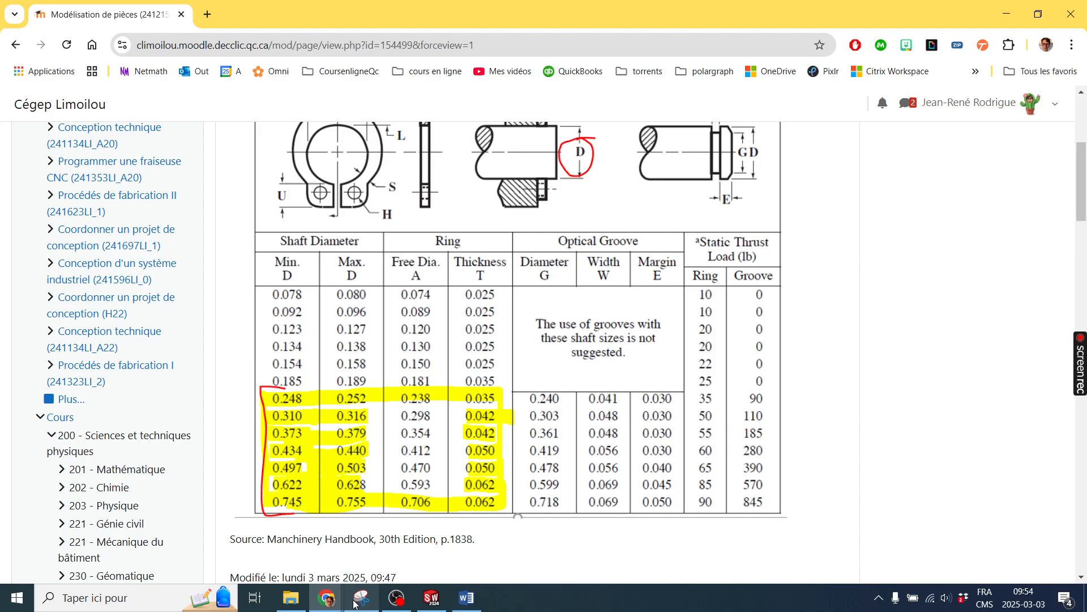
Back in the SOLIDWORKS design table, enter the shaft diameters of 1_2 and 5_8 as the formulas =1/2 and =5/8.
left_click(432, 597)
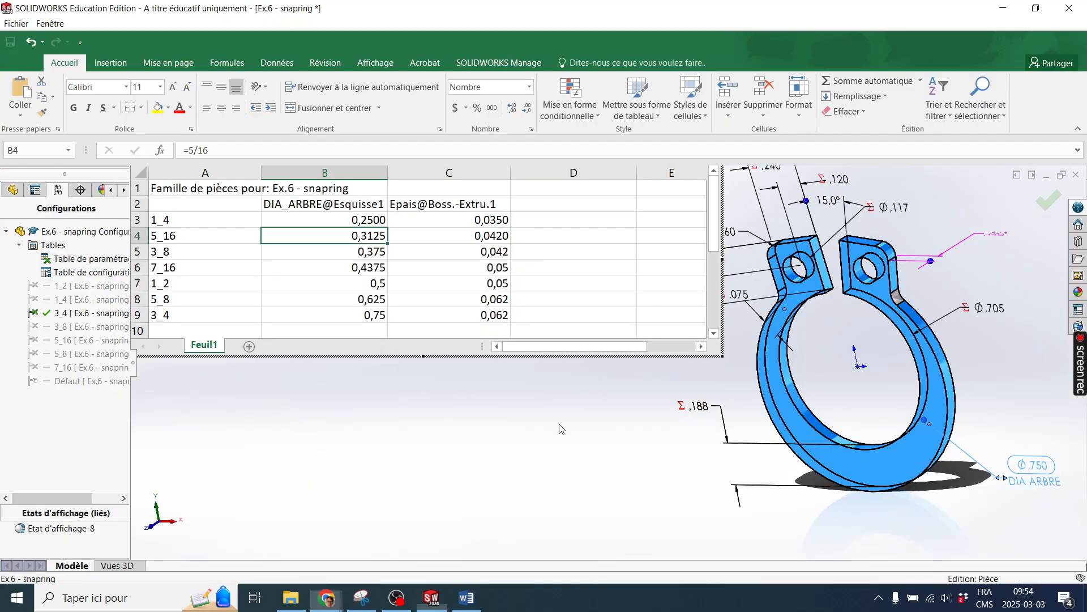
left_click(340, 265)
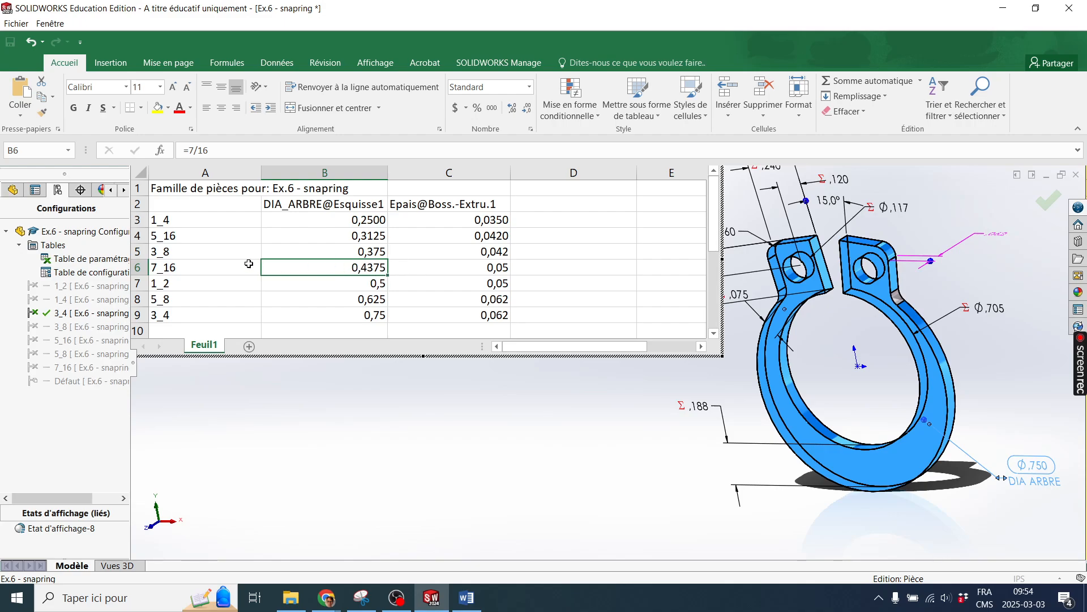
left_click(343, 279)
left_click(341, 264)
key("Down")
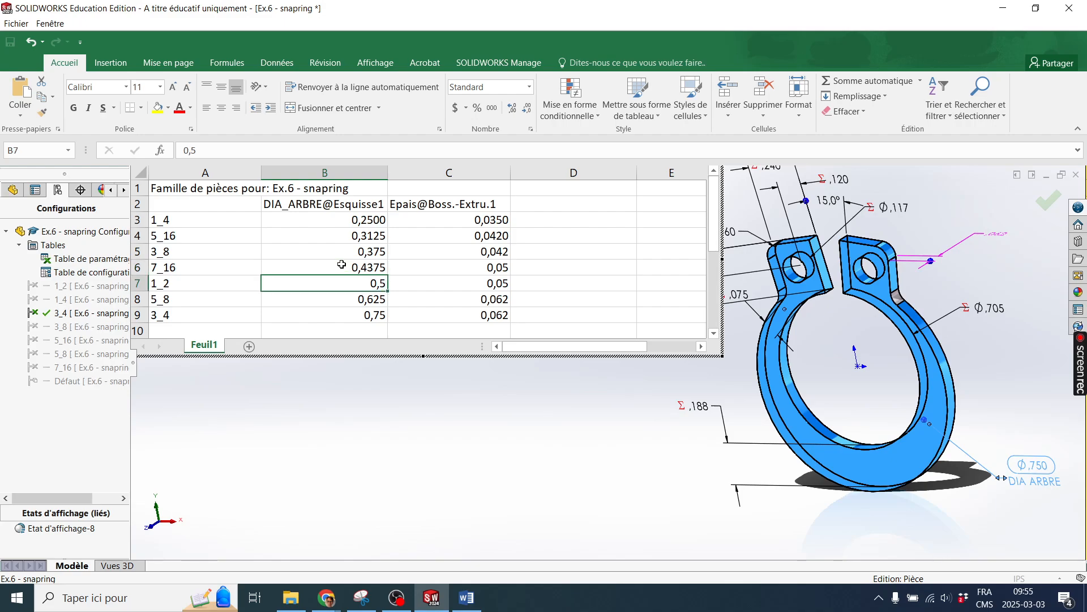
key("BackSpace")
type("=1/2")
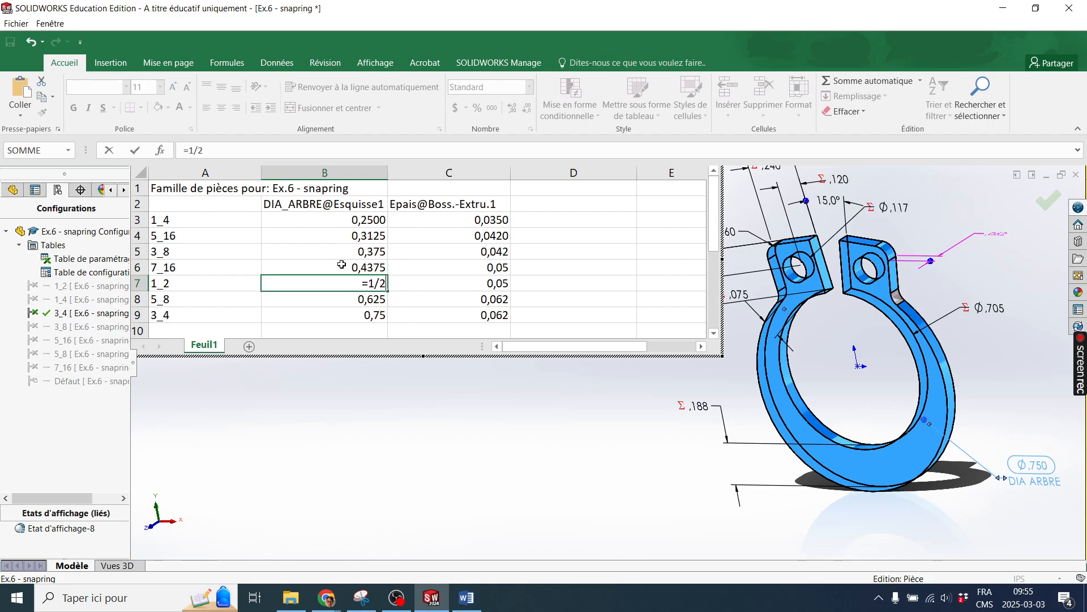
key("Return")
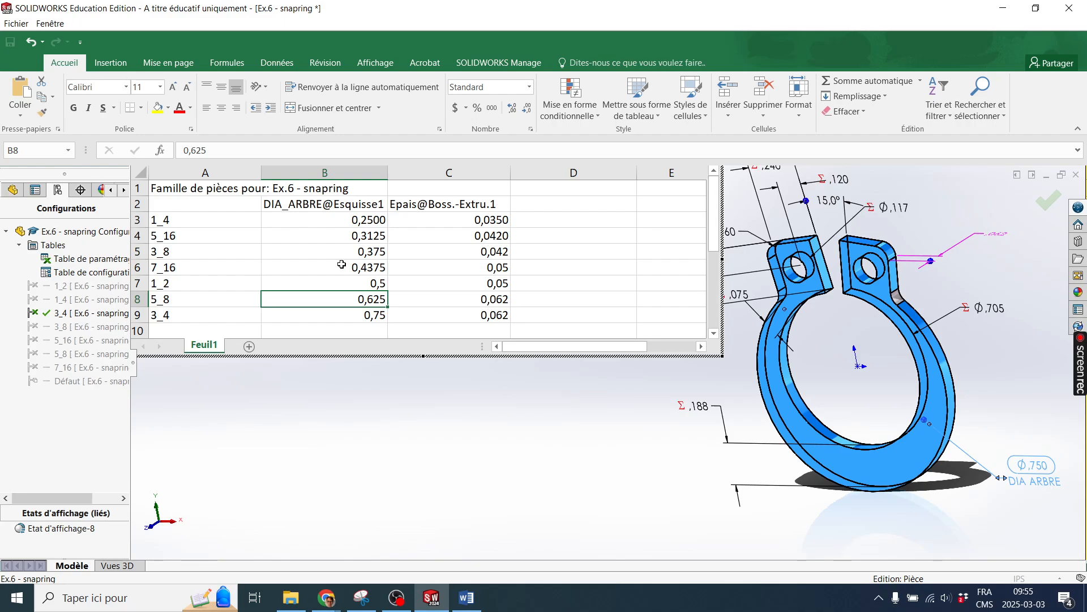
type("=5/8")
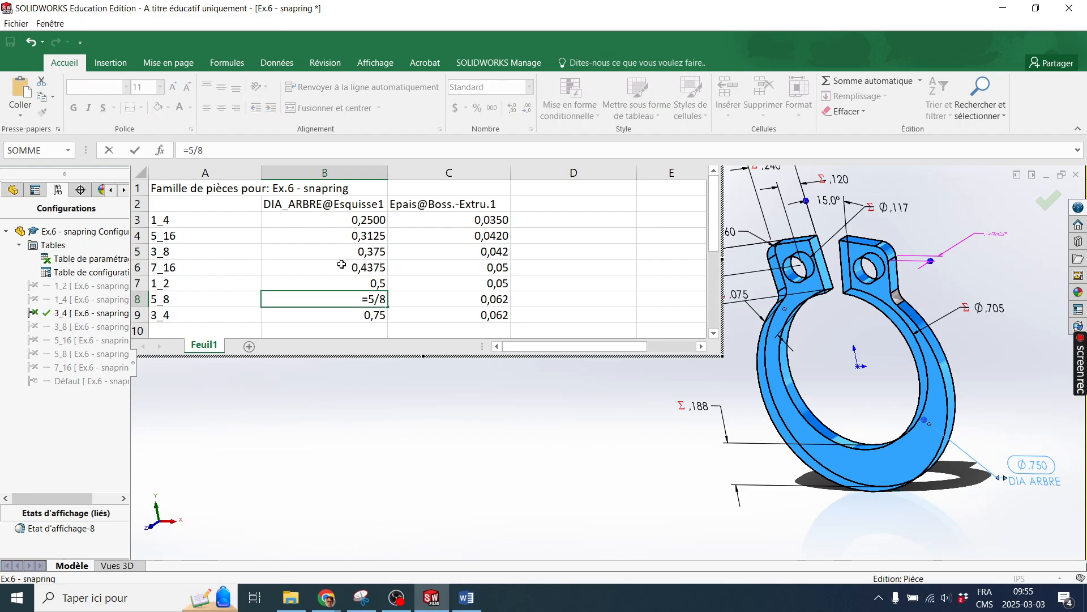
key("Return")
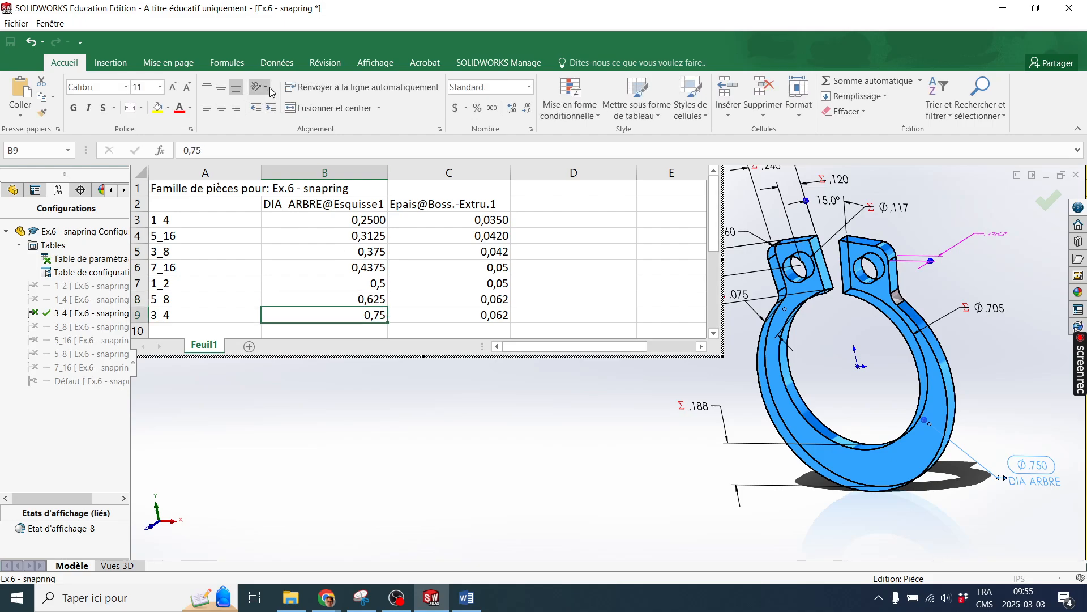
left_click(475, 203)
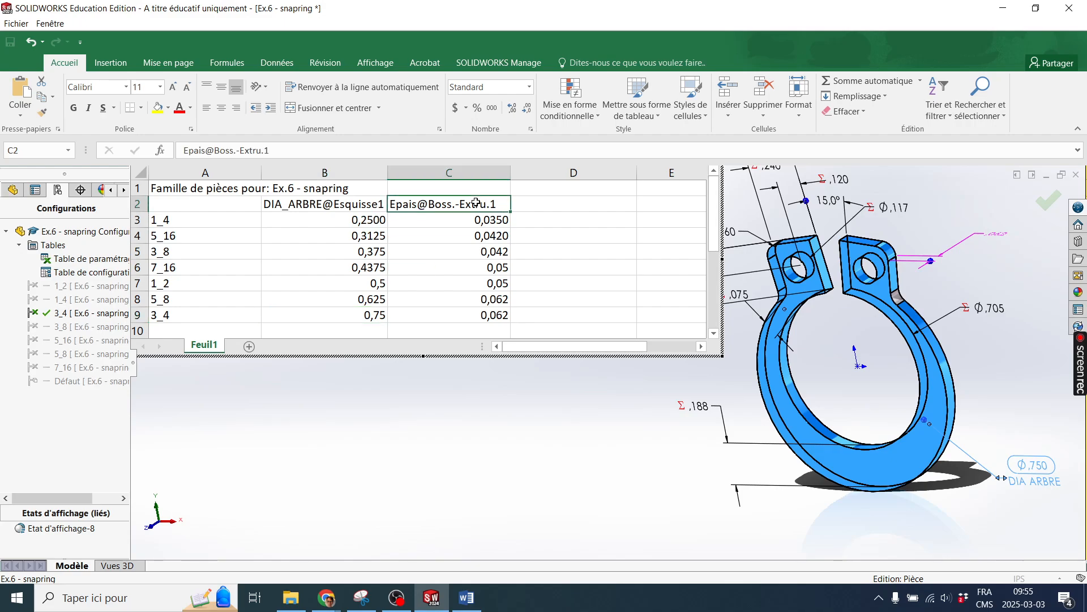
middle_click_drag(967, 266, 962, 320)
scroll(962, 311, "down", 2)
scroll(968, 294, "down", 3)
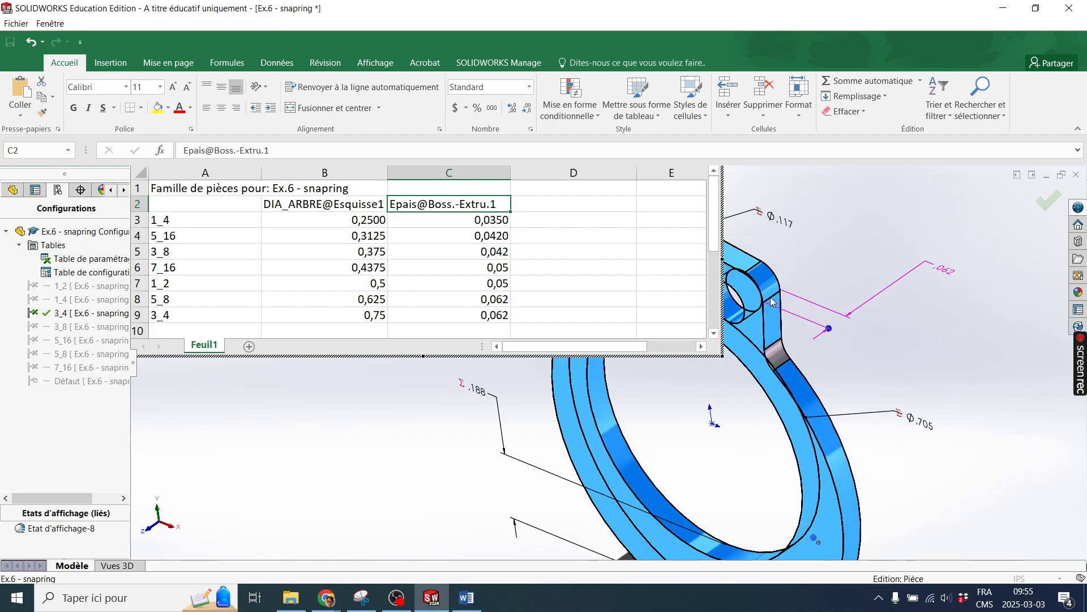
scroll(773, 302, "up", 1)
middle_click_drag(763, 379, 867, 386, "ctrl")
scroll(771, 350, "up", 1)
scroll(771, 349, "down", 1)
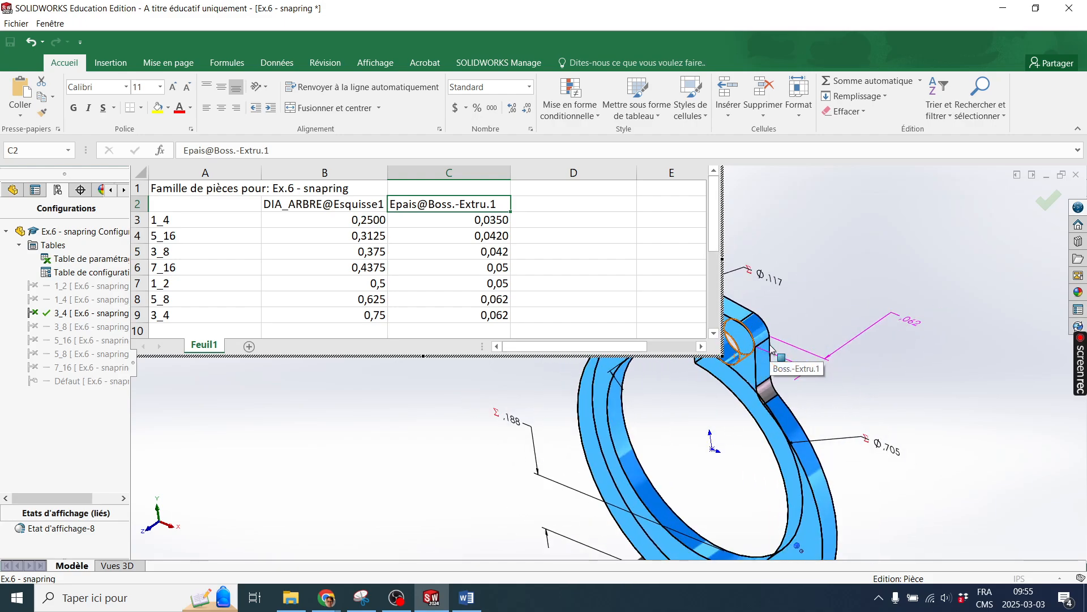
scroll(771, 349, "down", 3)
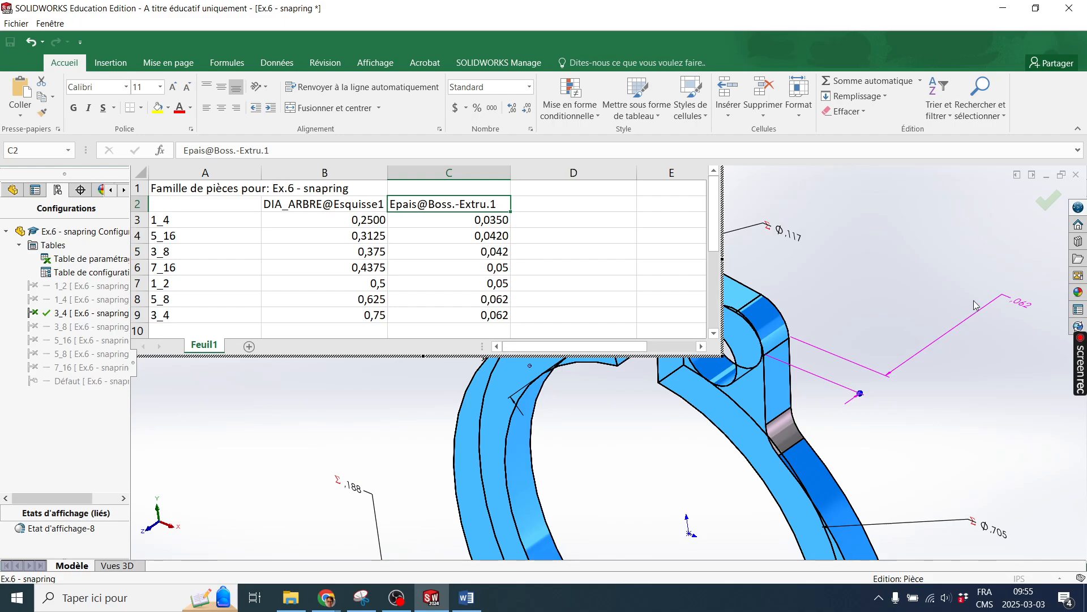
left_click_drag(974, 305, 924, 345)
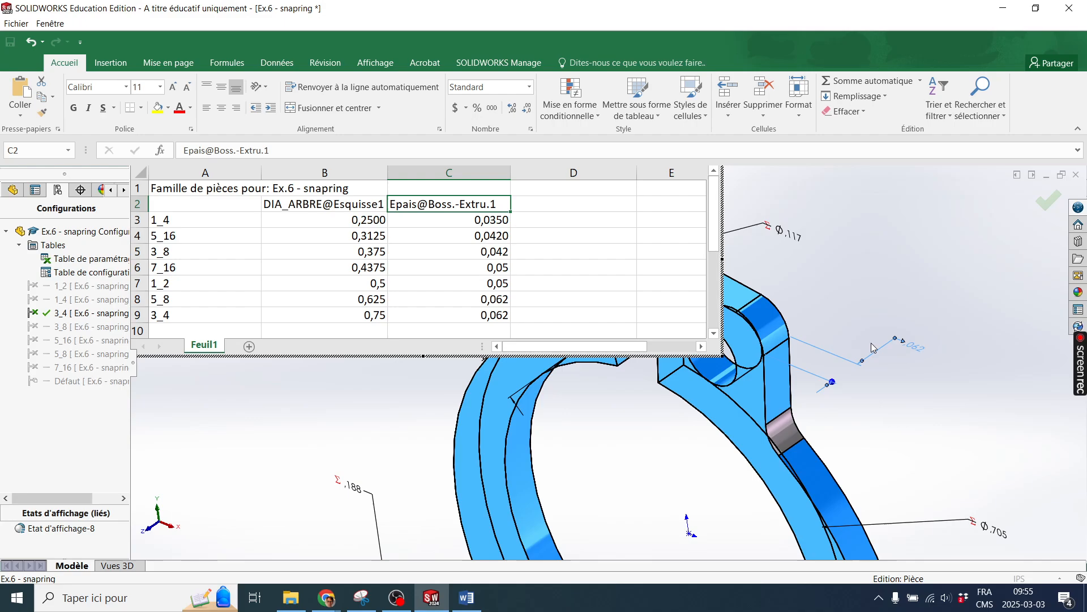
scroll(873, 347, "down", 1)
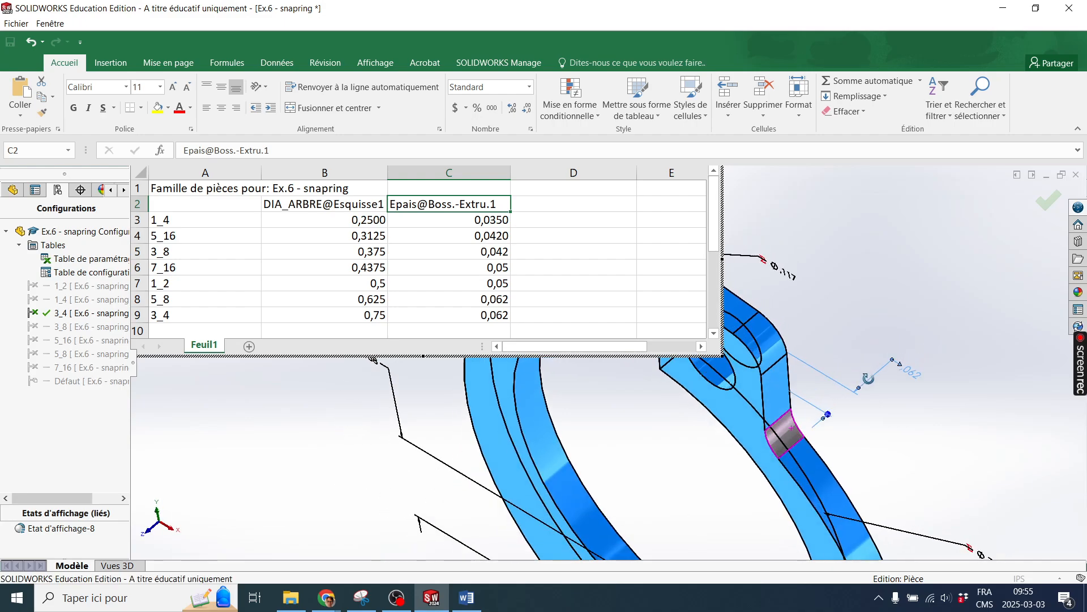
Review the thickness value of each configuration in the design table, from 1_4 in C3 to 3_4 in C9.
left_click(484, 223)
left_click(489, 235)
left_click(490, 251)
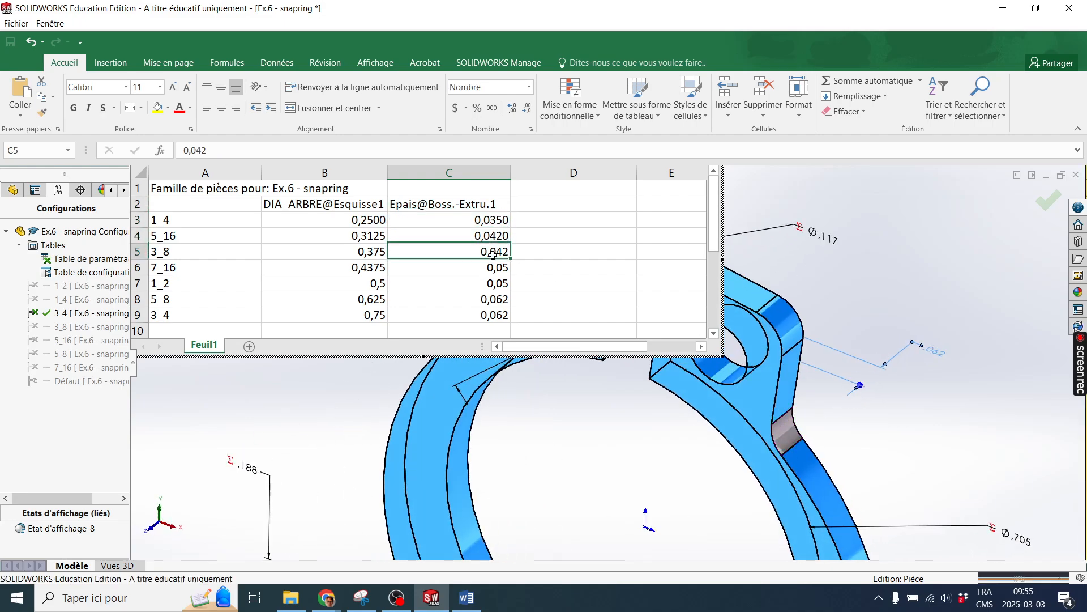
left_click(492, 267)
left_click(493, 289)
left_click(494, 299)
left_click(495, 315)
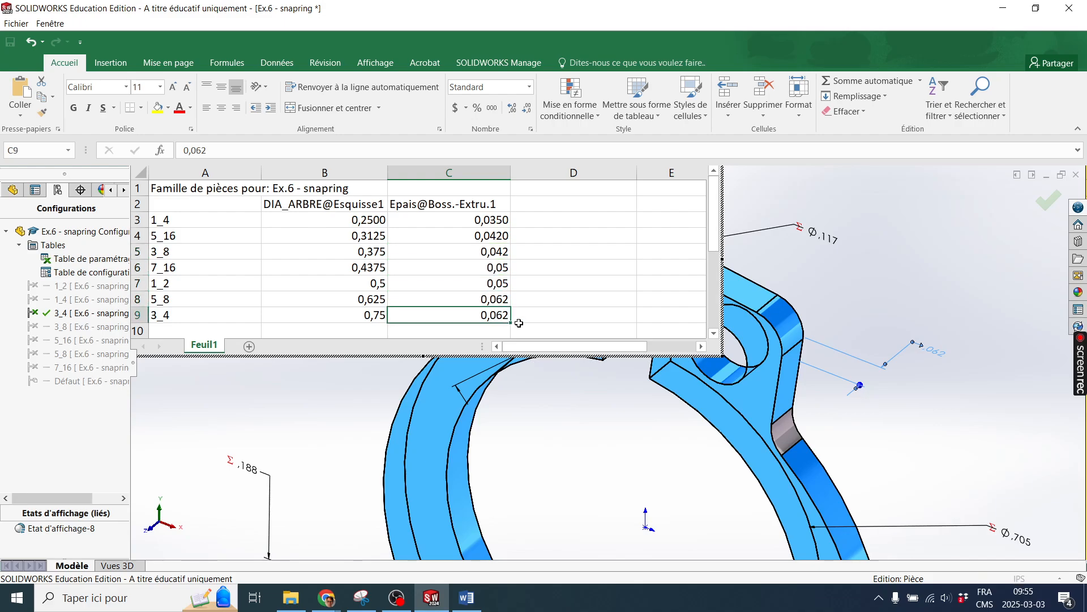
Check the thickness values against the handbook's ring Thickness T column in the browser, and return to the design table.
left_click(327, 597)
left_click(332, 538)
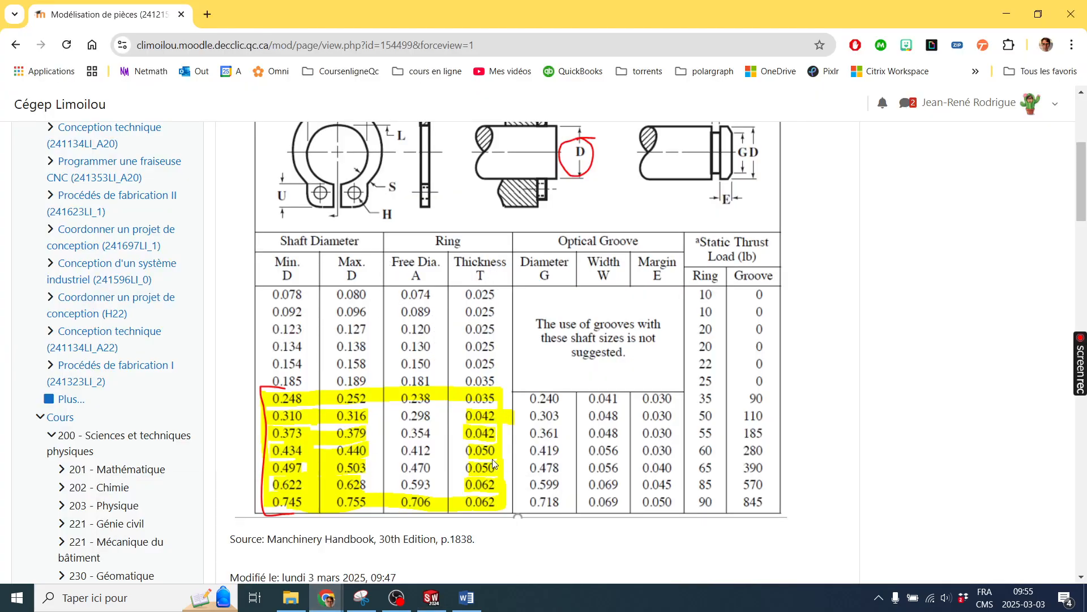
left_click(1006, 22)
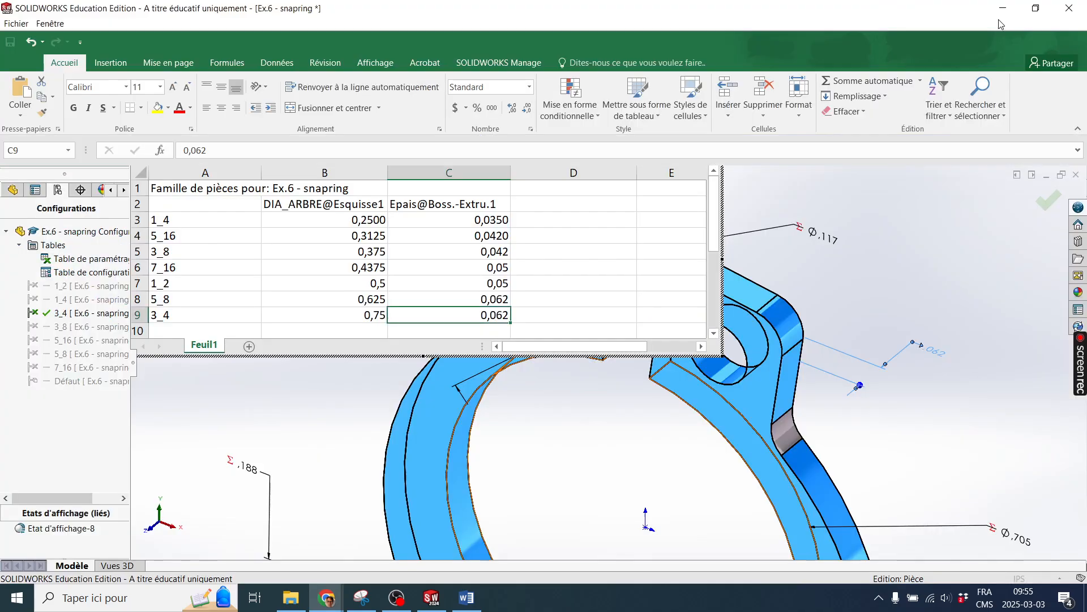
Close the design table and activate the 1_4 configuration of the snap ring.
left_click(1049, 202)
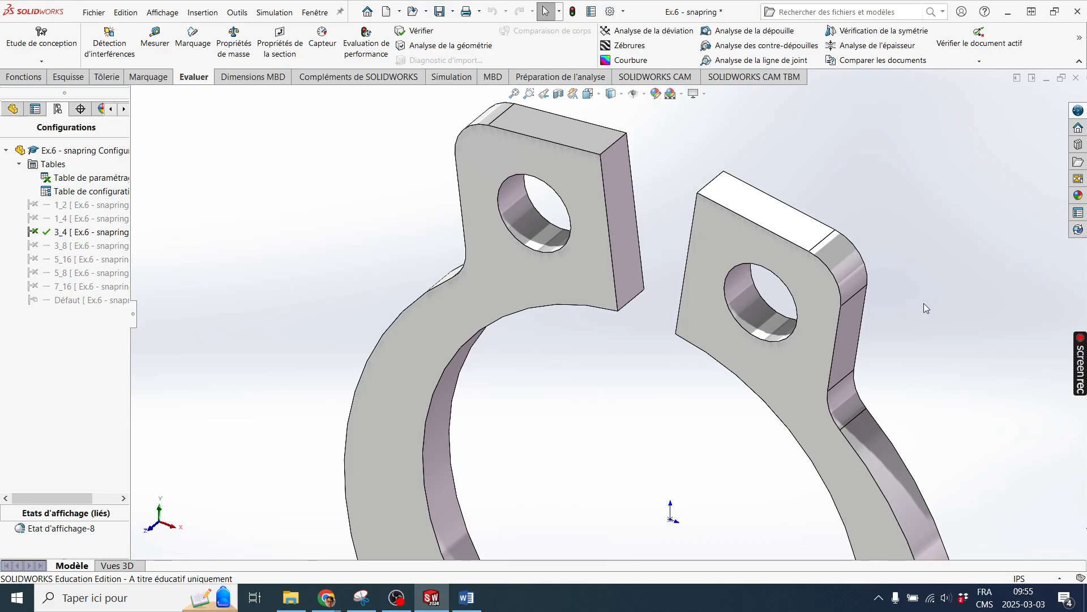
scroll(708, 340, "up", 3)
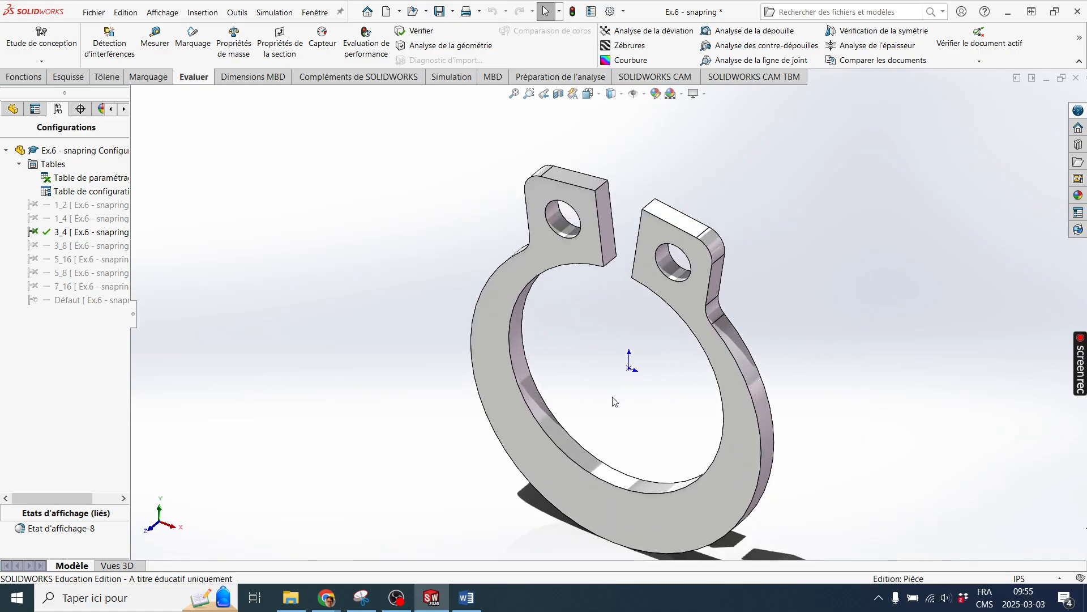
left_click(84, 220)
double_click(83, 220)
scroll(696, 379, "down", 5)
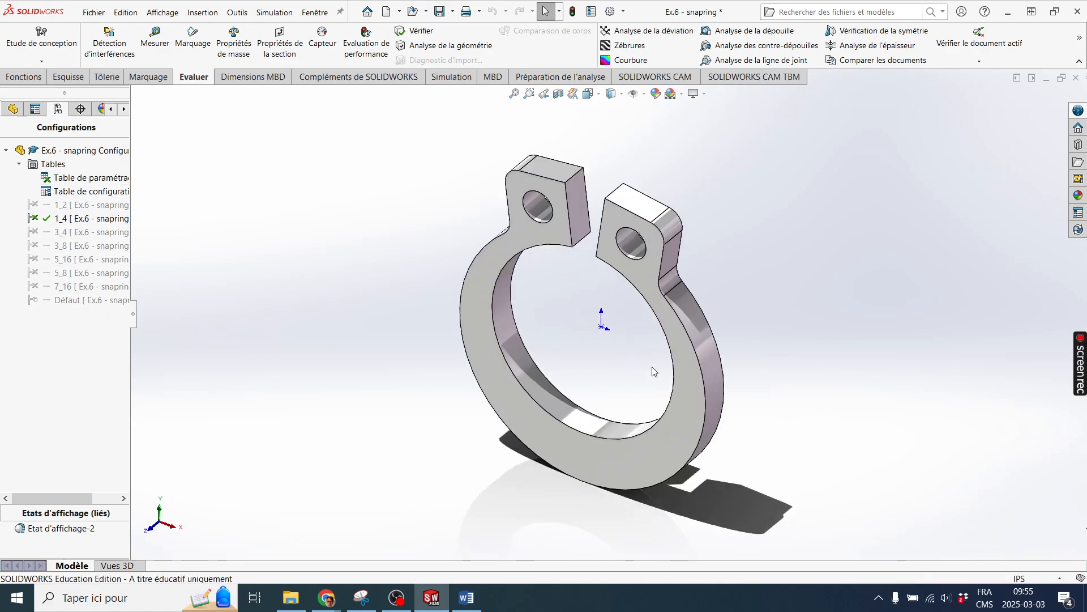
Display the 1_4 ring's dimensions and move the DIA ARBRE dimension closer to the ring.
left_click(696, 379)
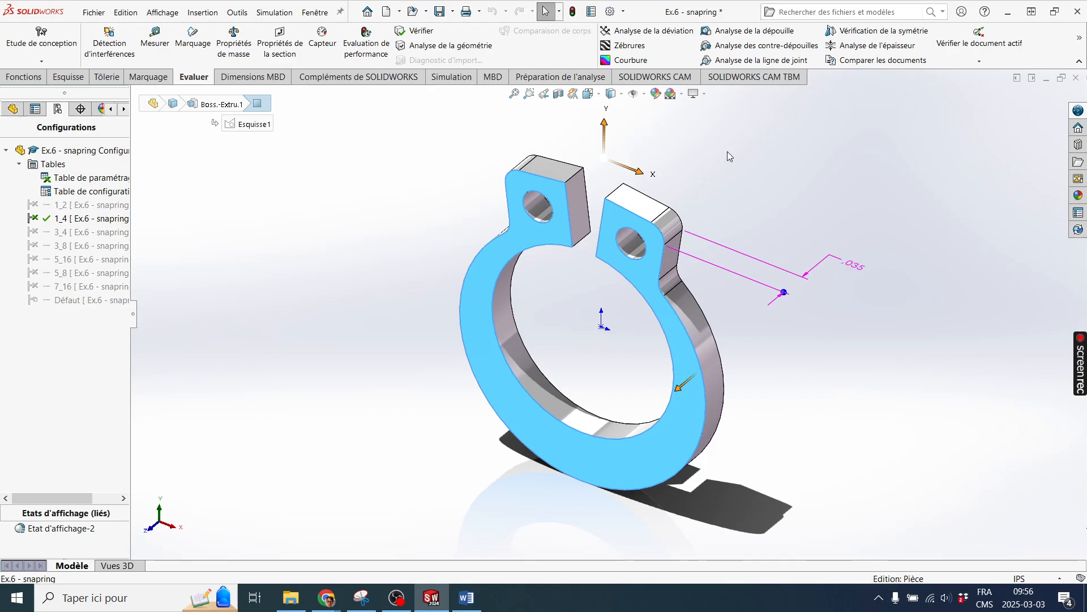
middle_click_drag(819, 296, 822, 308)
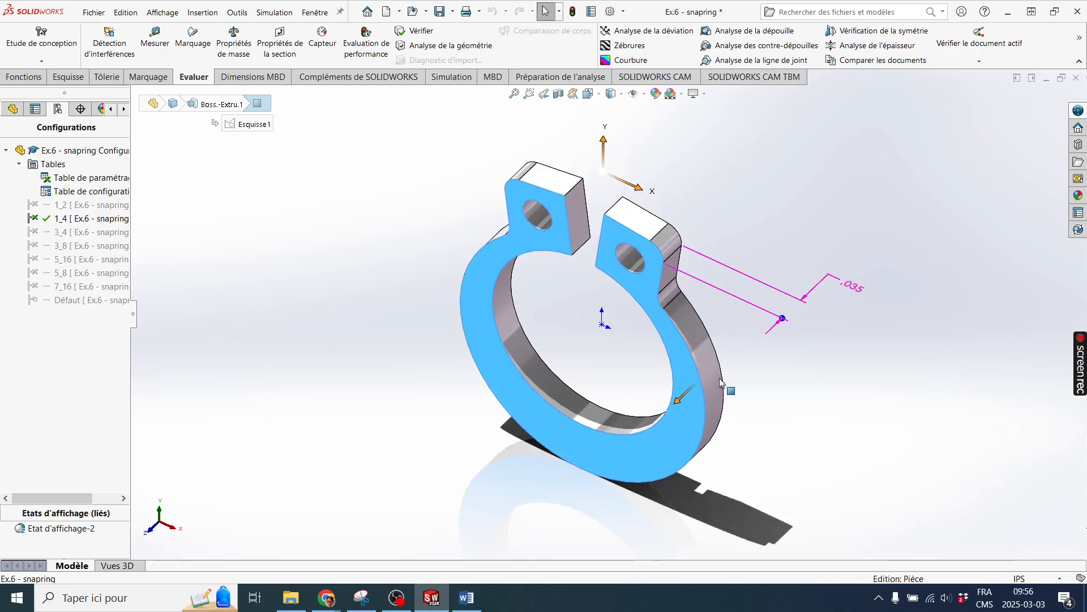
double_click(685, 427)
middle_click_drag(685, 427, 866, 290)
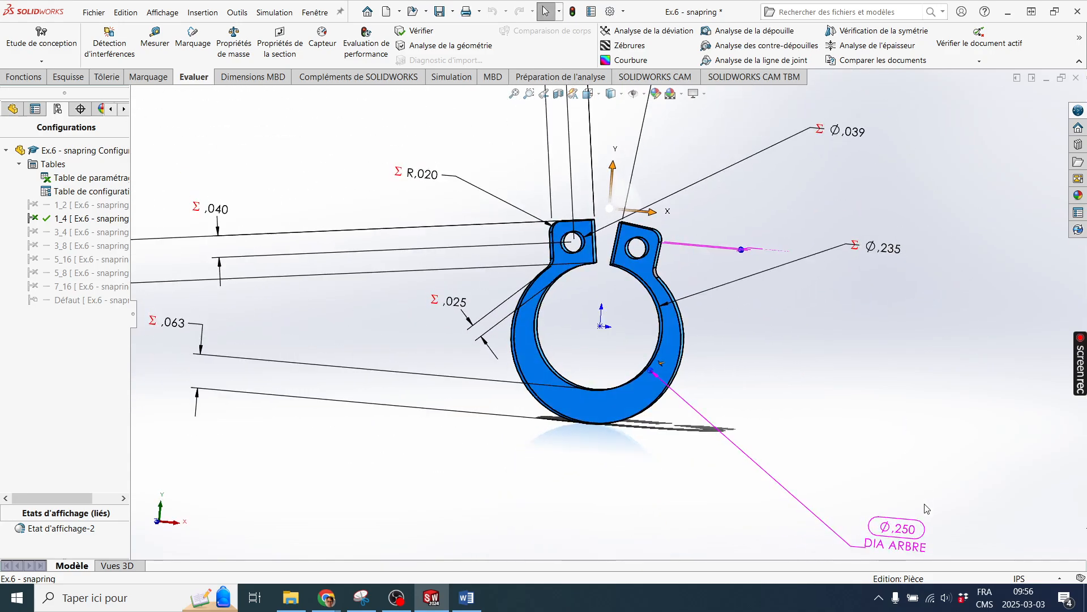
left_click_drag(926, 508, 808, 339)
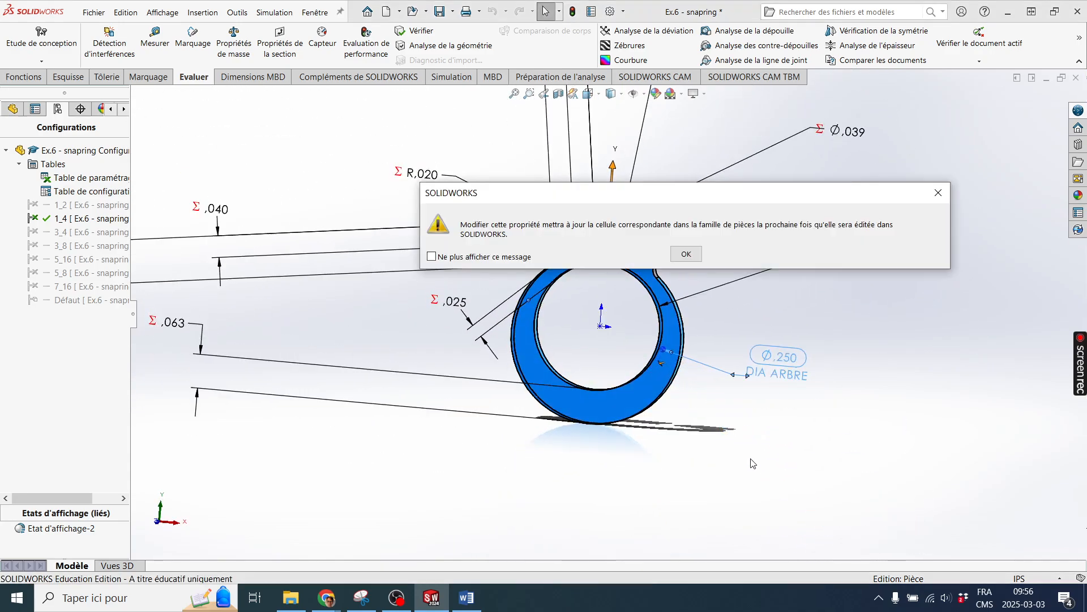
left_click(686, 254)
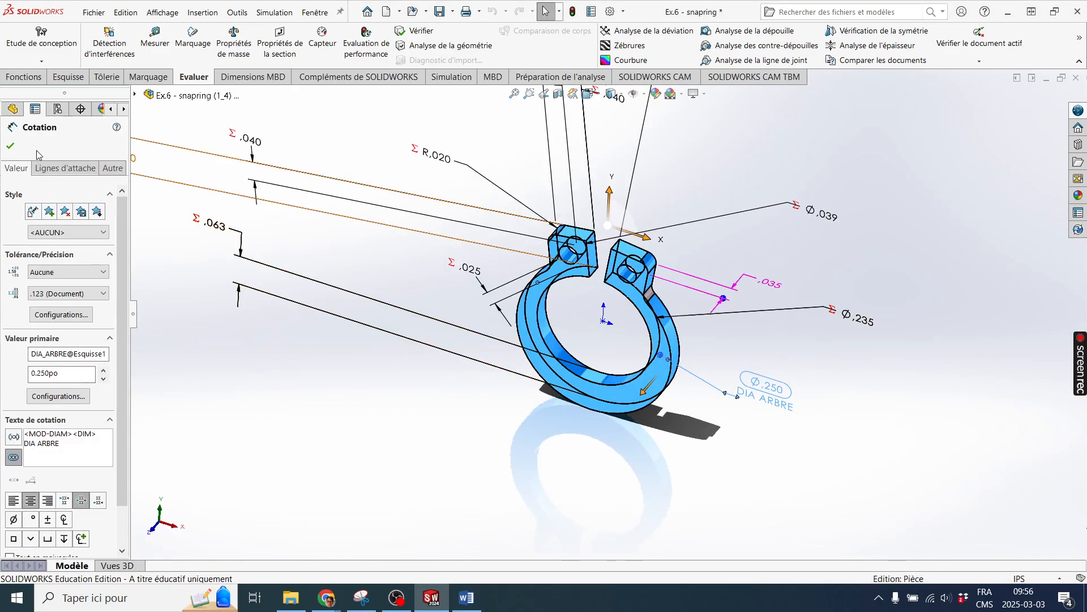
left_click(57, 108)
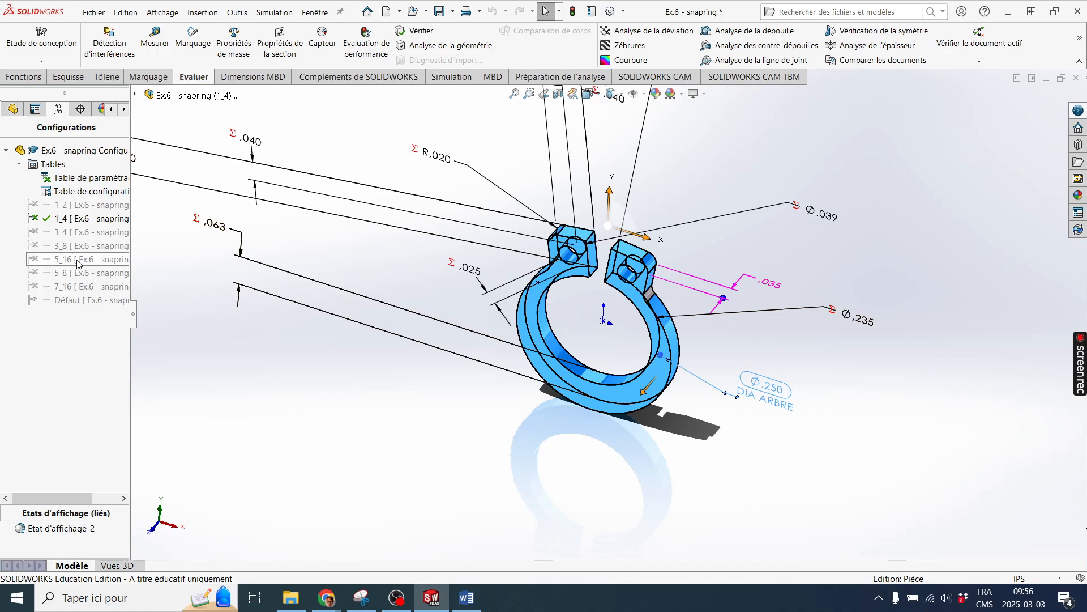
Activate the 5_16 configuration and display the ring's dimensions to check its shaft diameter and thickness.
left_click(591, 262)
left_click(671, 353)
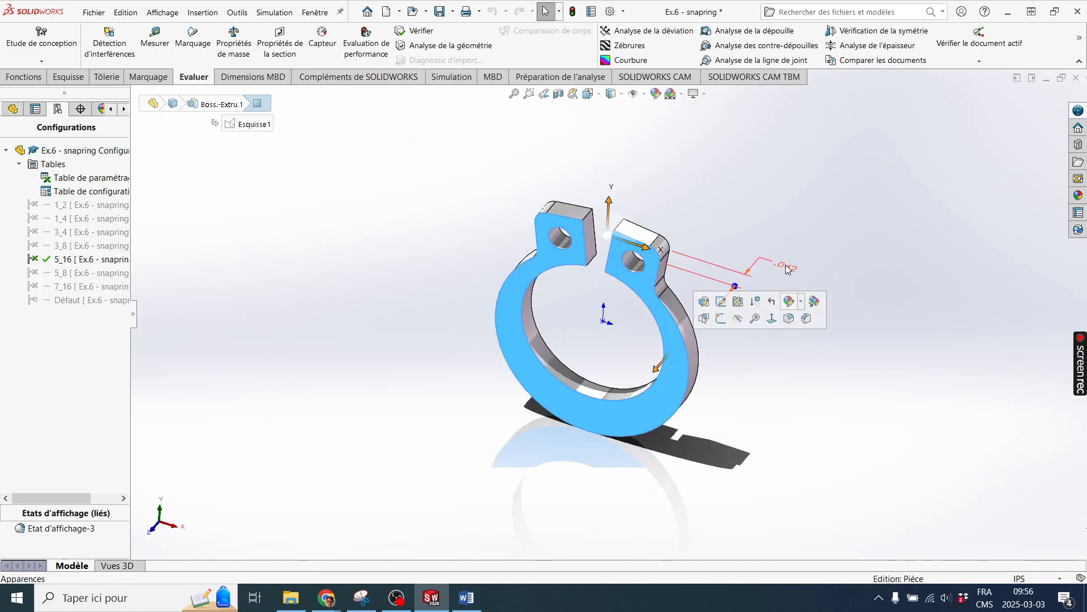
double_click(665, 383)
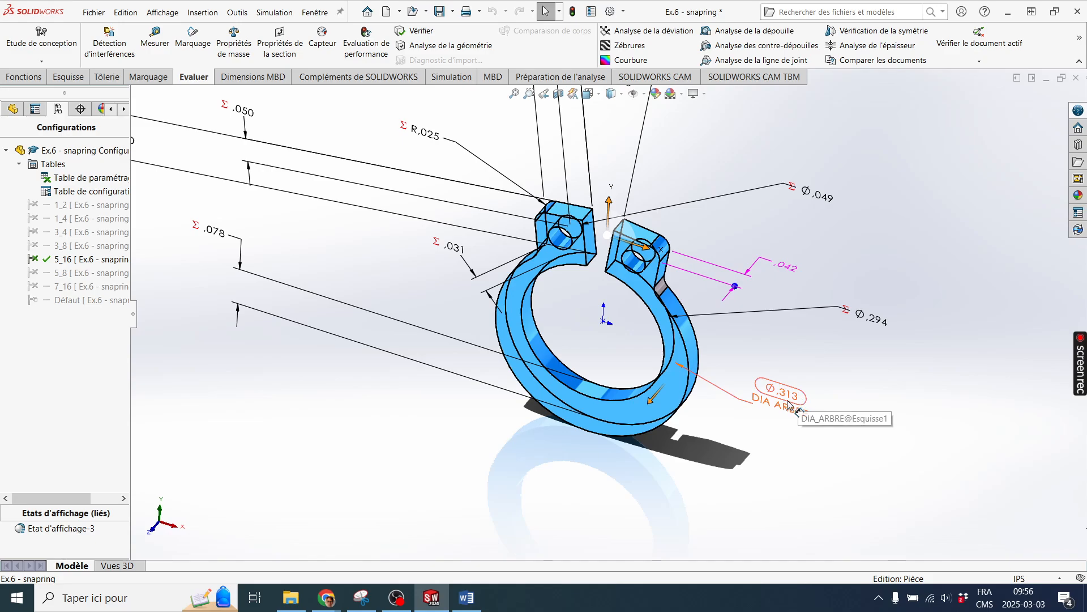
left_click(730, 467)
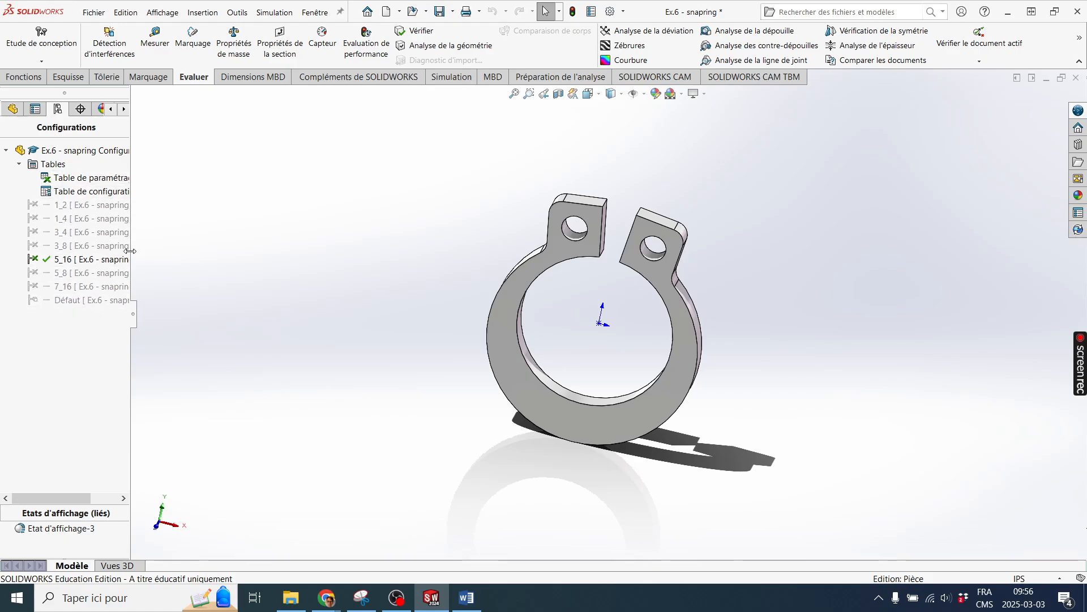
Reorder the configuration list by moving 1_2 after 7_16, 5_16 after 1_4, and 3_8 ahead of 3_4.
left_click(56, 220)
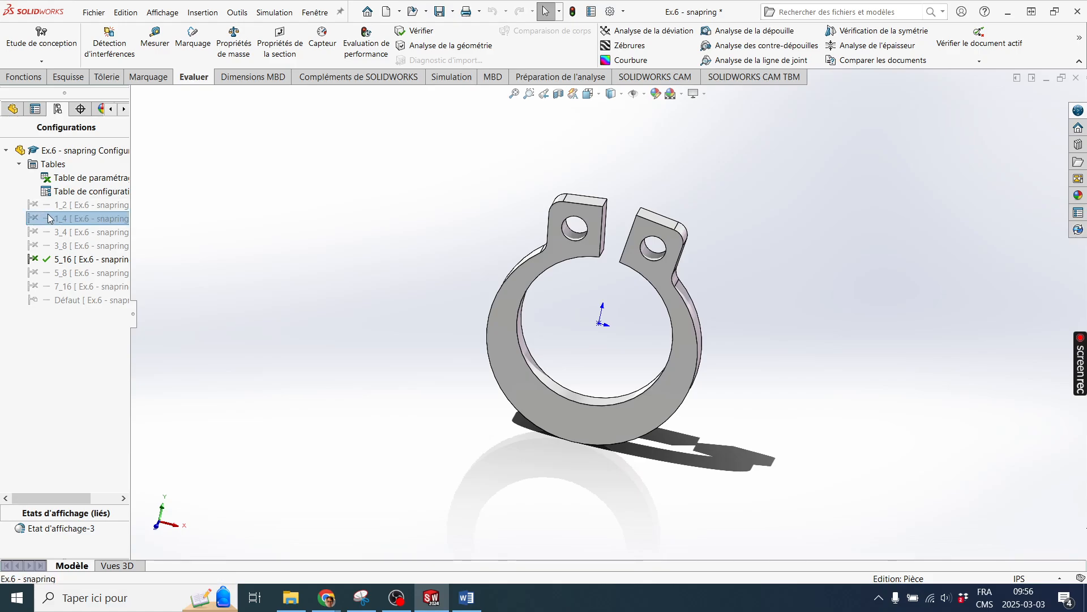
left_click_drag(50, 219, 69, 291)
left_click(56, 207)
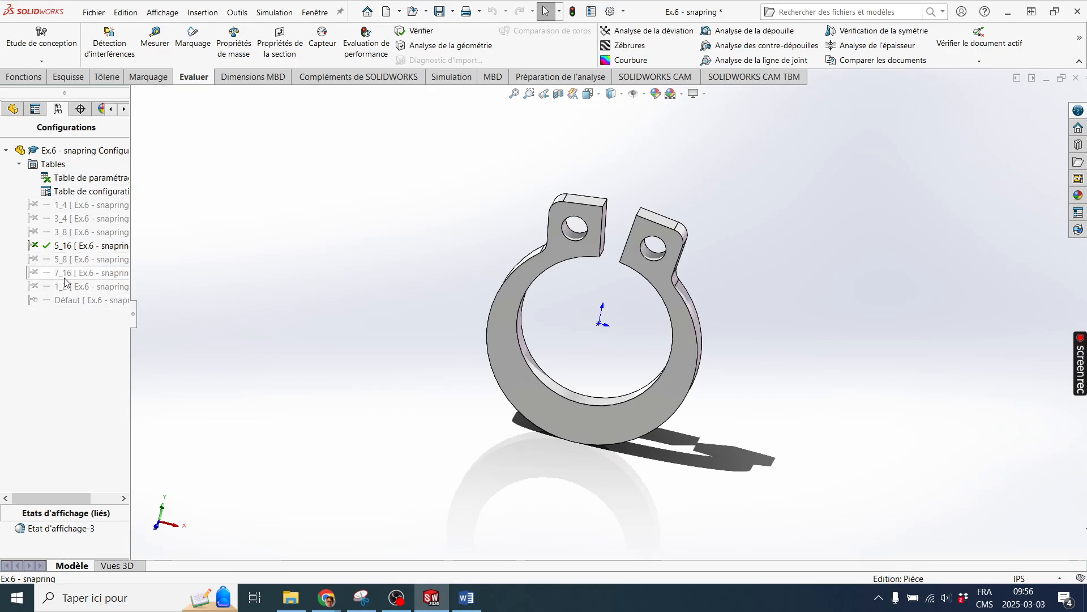
left_click_drag(66, 246, 66, 219)
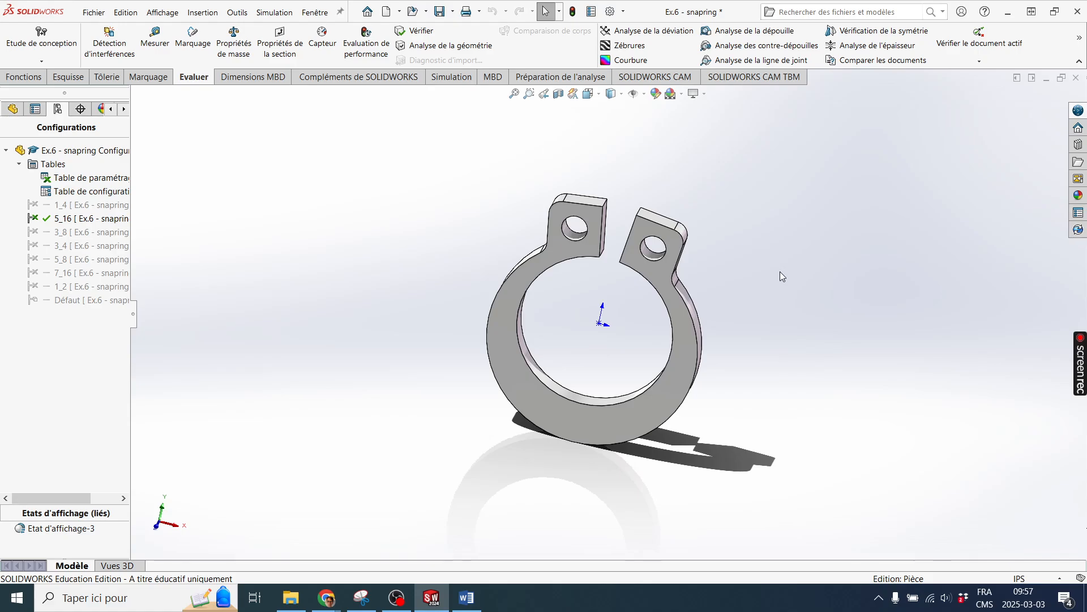
Switch the snap ring to the 5_8 configuration, followed by 7_16, to compare the ring sizes.
middle_click_drag(779, 271, 743, 276)
double_click(56, 259)
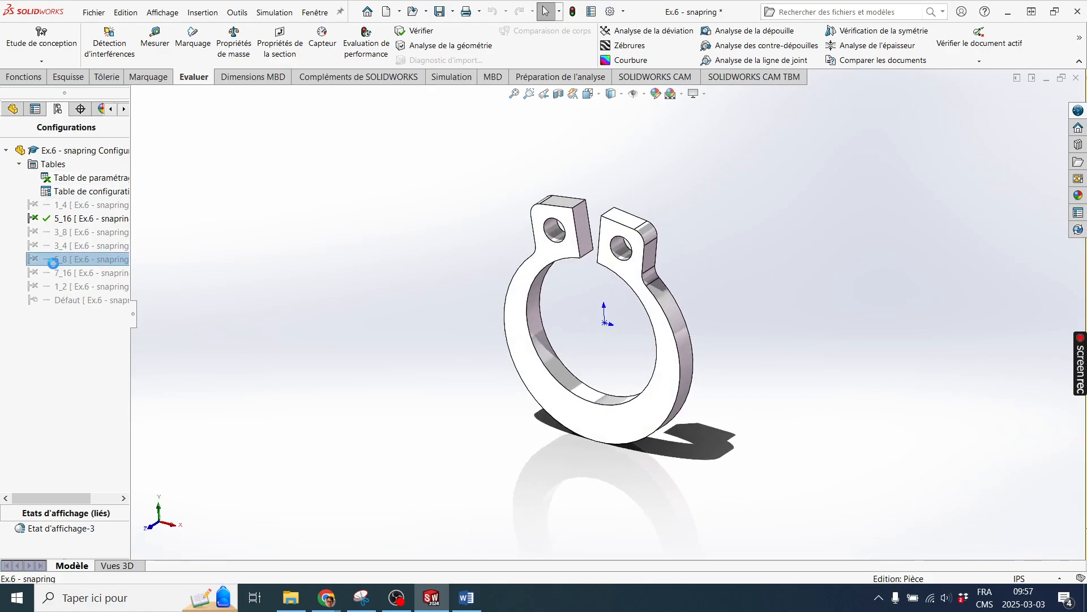
left_click(69, 273)
double_click(82, 275)
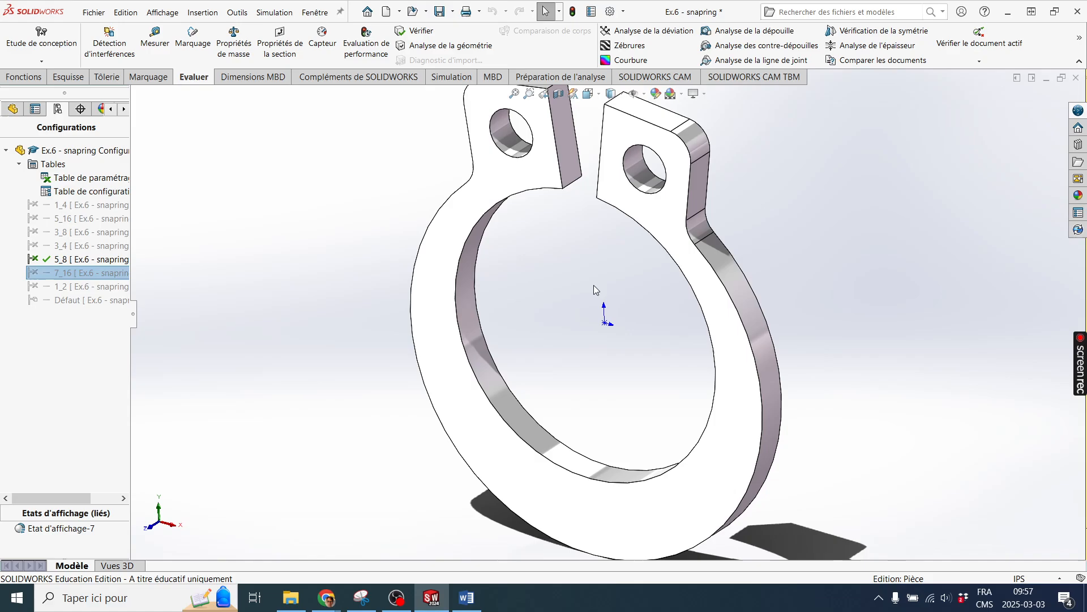